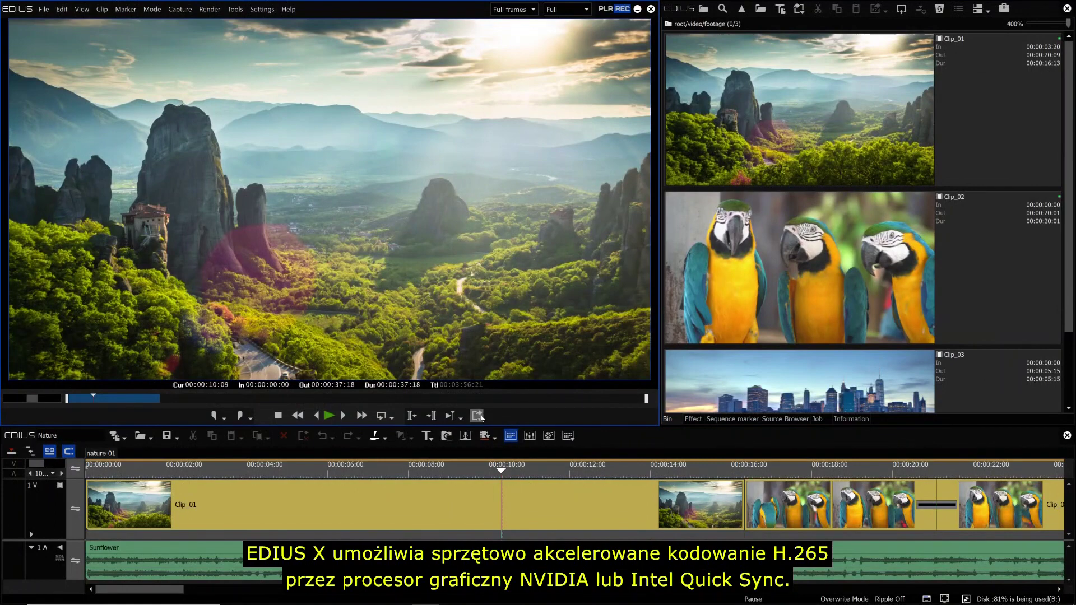
# Step: Start a file export of the sequence with the H.265/HEVC exporter and turn off Use Hardware Encoder in its basic settings
pyautogui.click(478, 415)
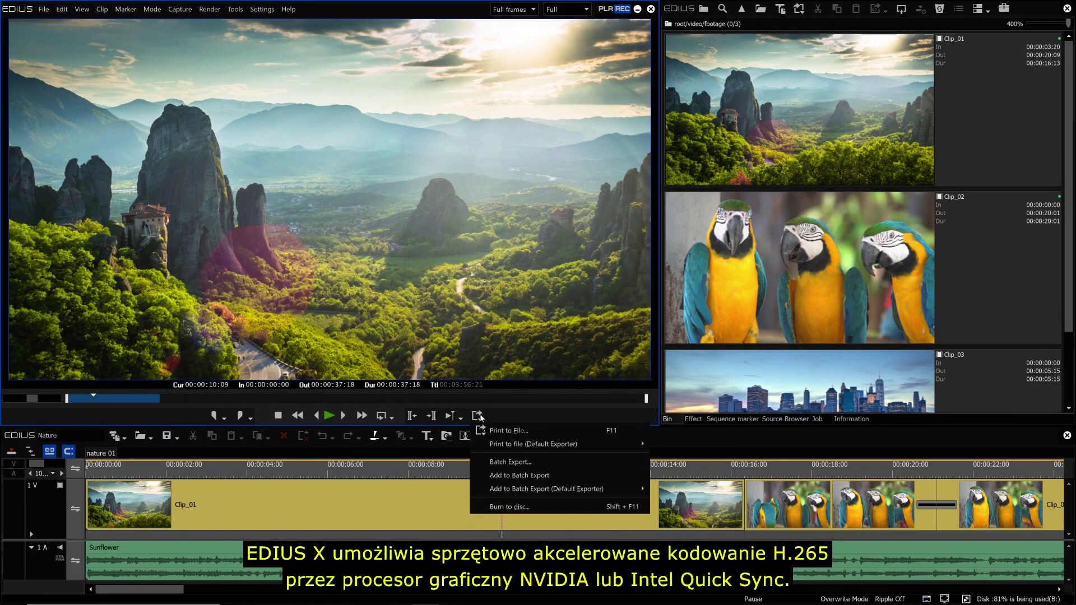
pyautogui.click(526, 428)
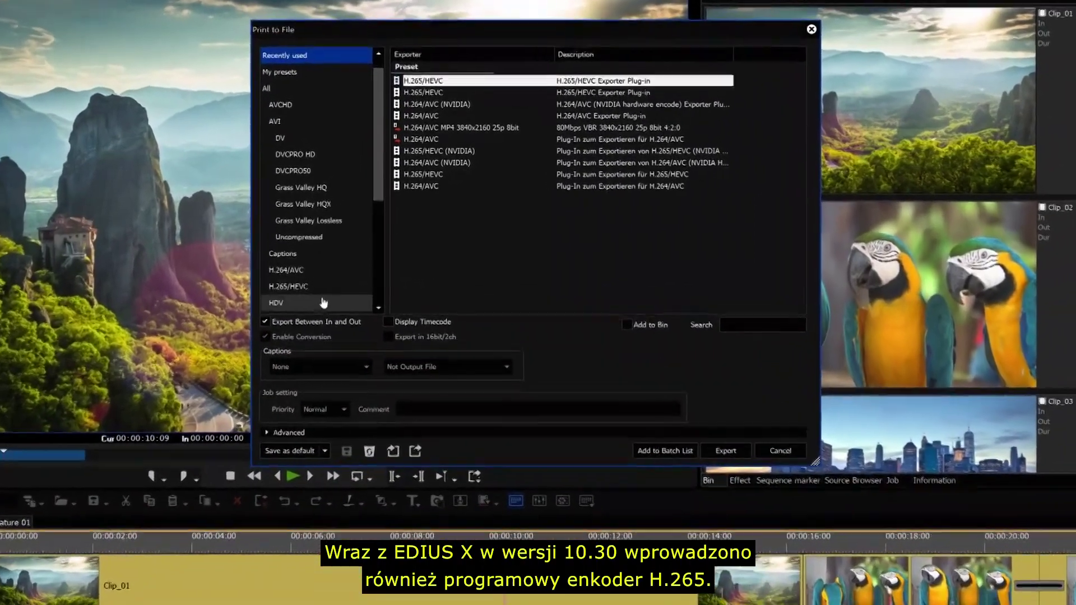
pyautogui.click(322, 287)
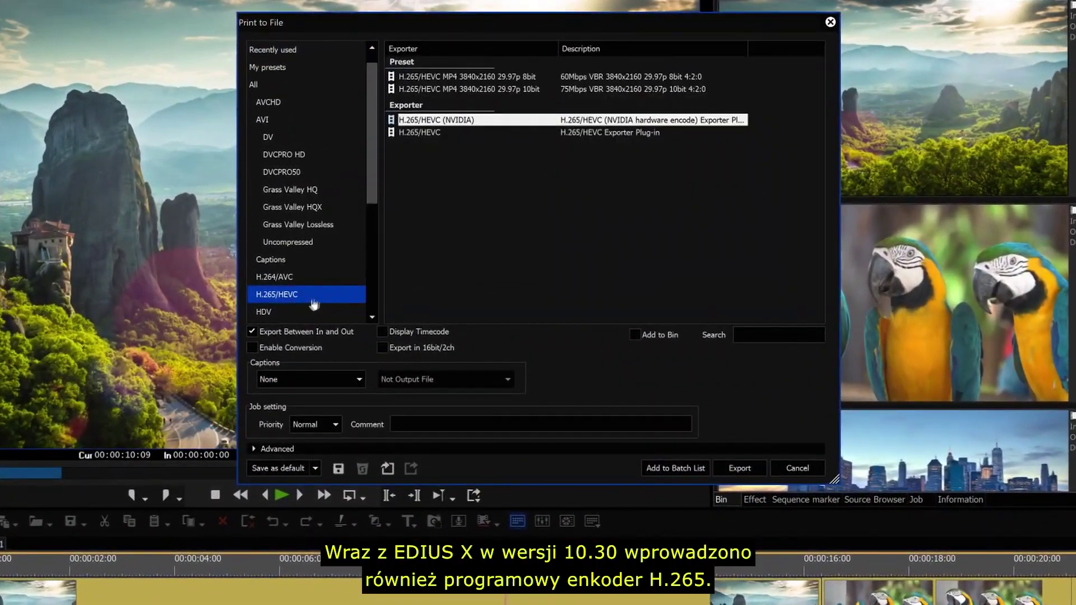
pyautogui.click(454, 136)
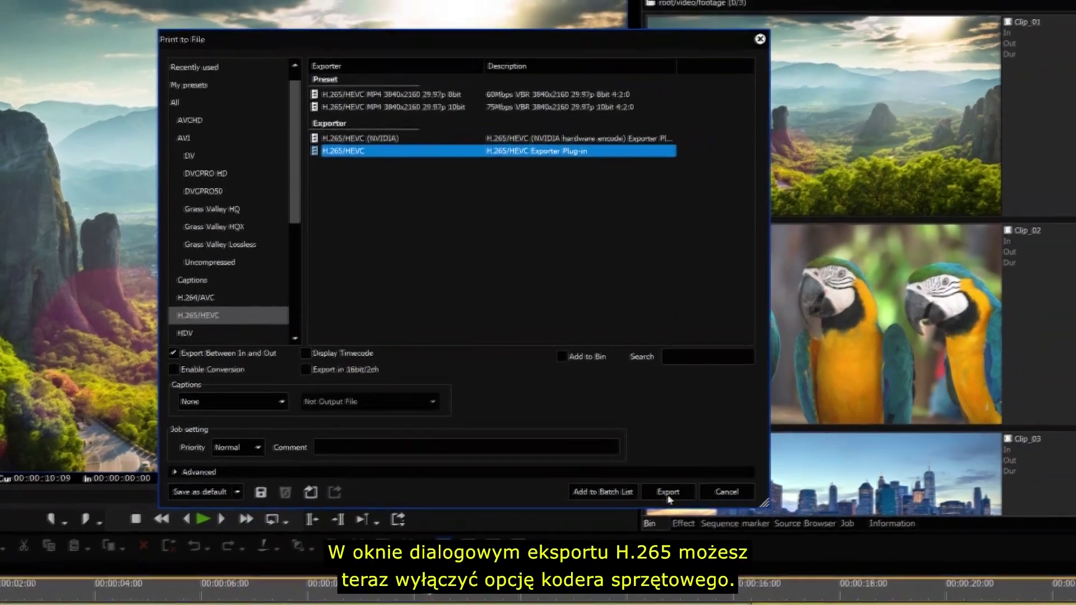
pyautogui.click(668, 493)
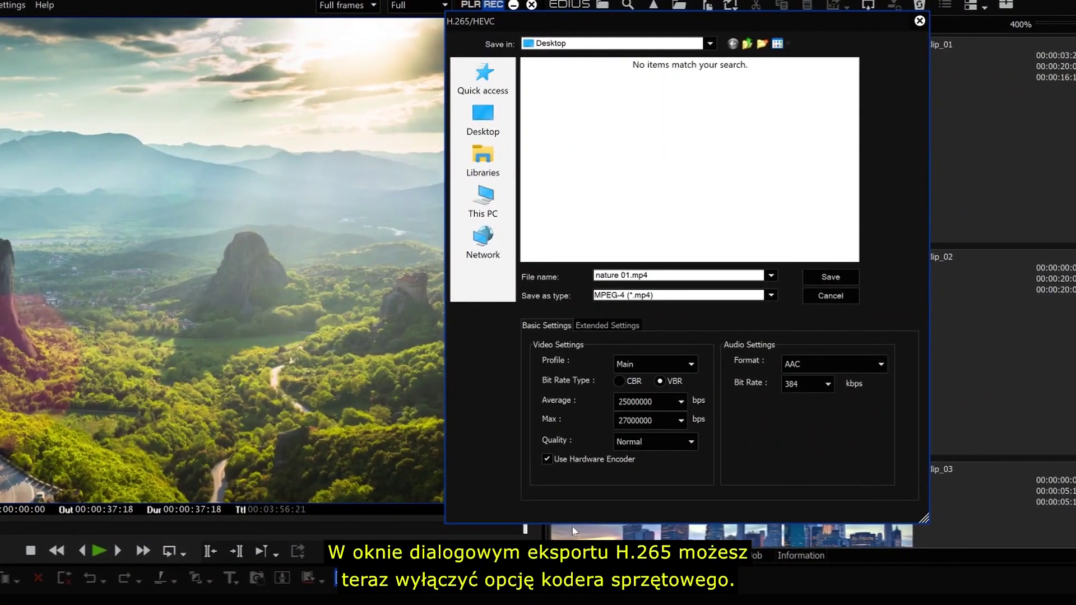
pyautogui.click(547, 460)
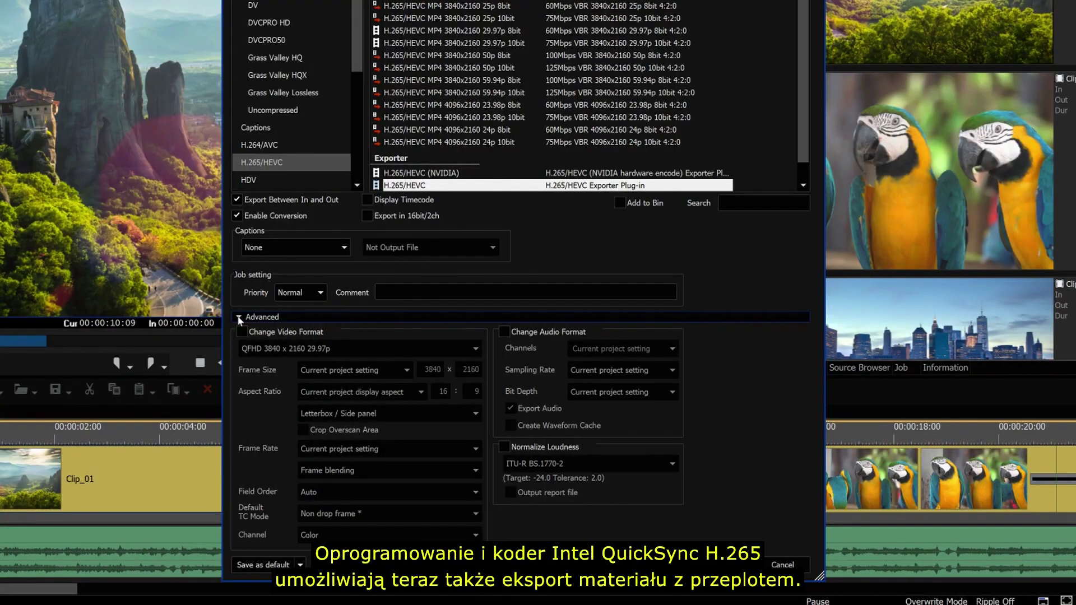
# Step: Enable Change Video Format in the advanced H.265/HEVC export settings and choose a different field order
pyautogui.click(245, 333)
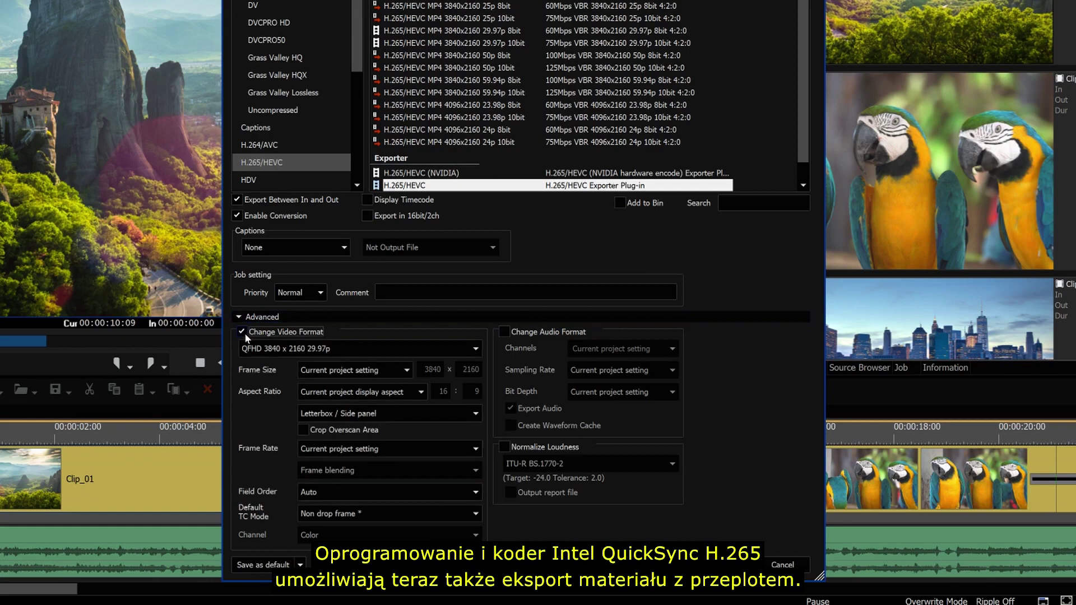
pyautogui.click(351, 495)
pyautogui.click(351, 526)
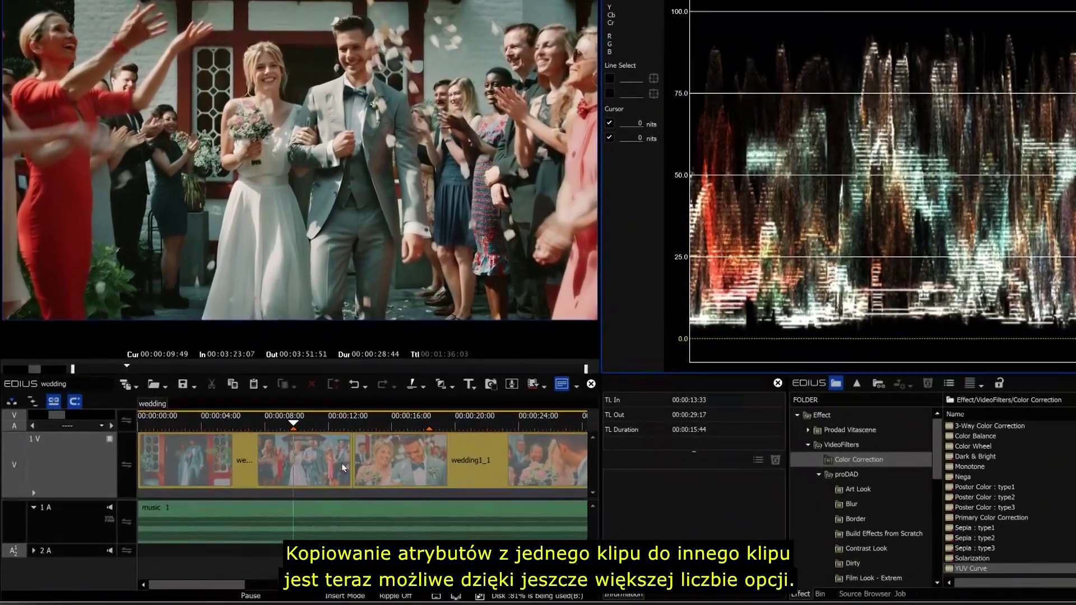
# Step: Check the effects applied to wedding1_2 and wedding1_1 on the timeline, and copy the wedding1_2 clip
pyautogui.click(301, 480)
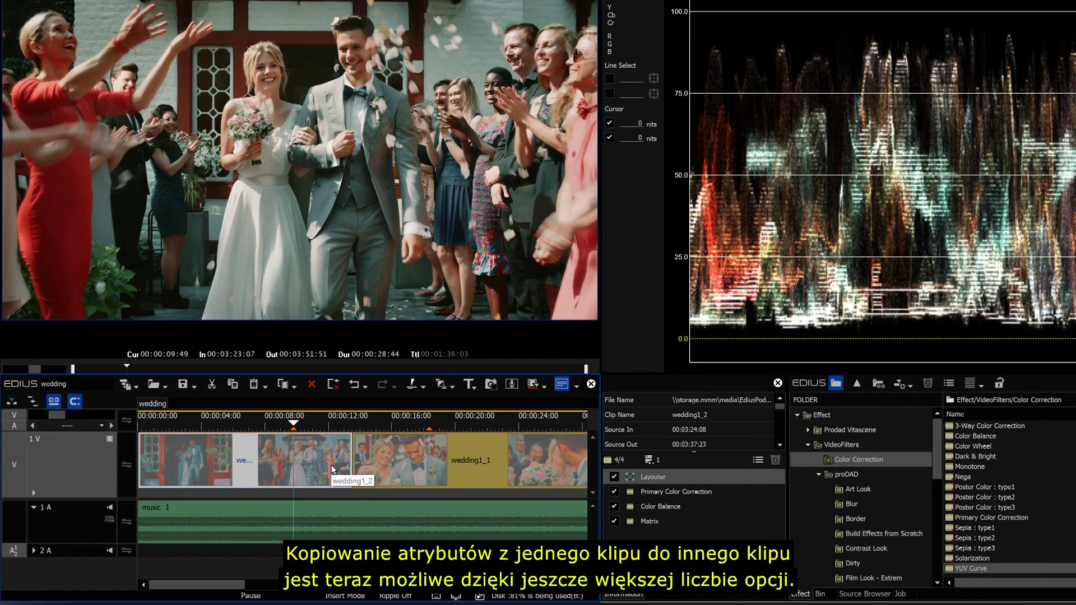
pyautogui.click(383, 466)
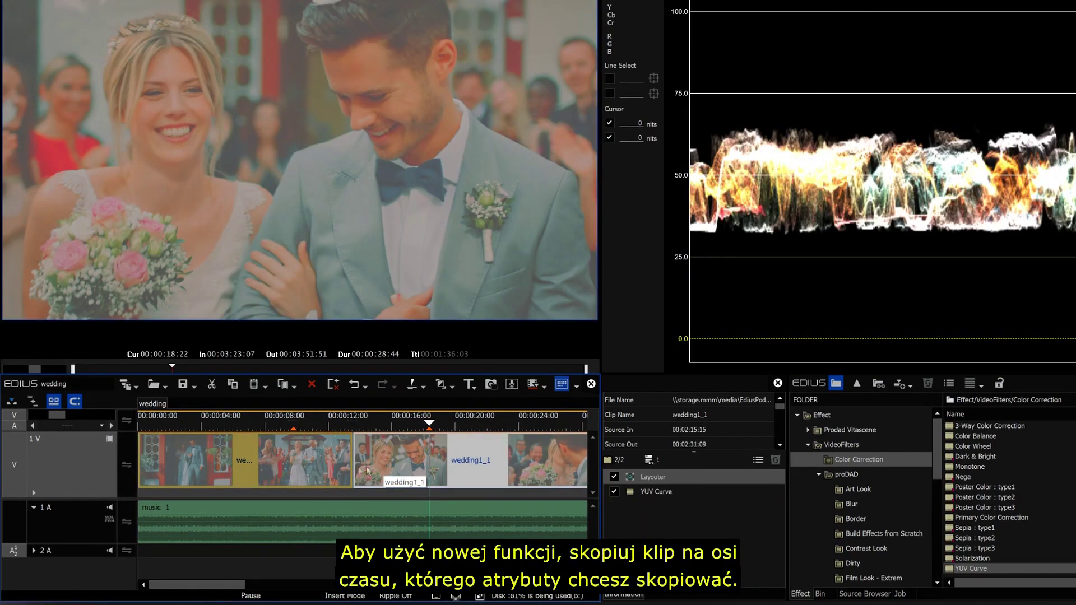
pyautogui.click(319, 466)
pyautogui.rightClick(318, 466)
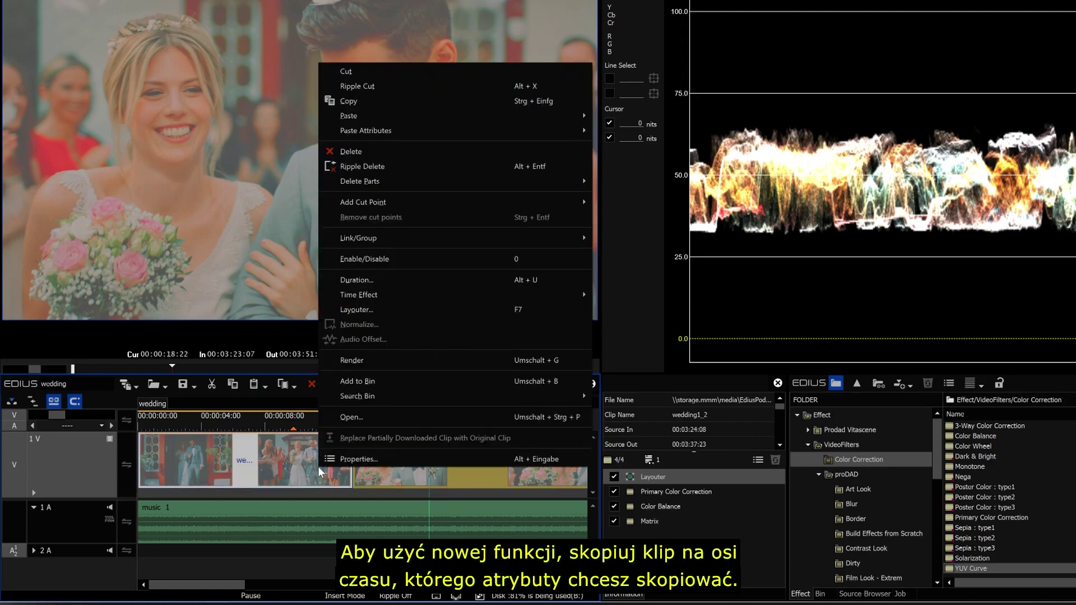
pyautogui.click(374, 106)
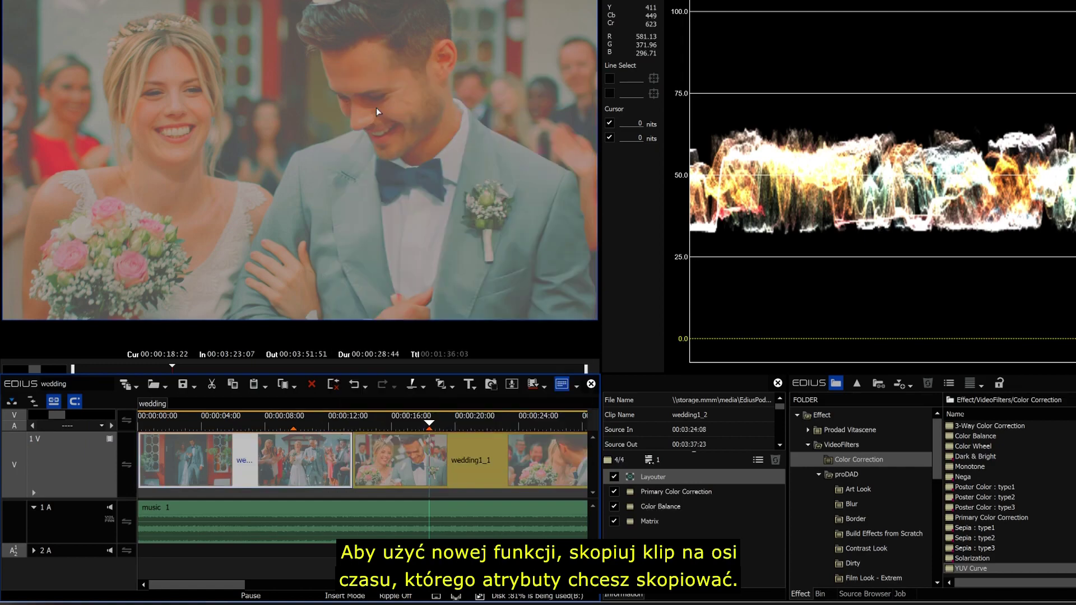
# Step: Paste all attributes of the copied clip onto wedding1_1, with filter pasting set to Replace
pyautogui.click(428, 464)
pyautogui.rightClick(427, 464)
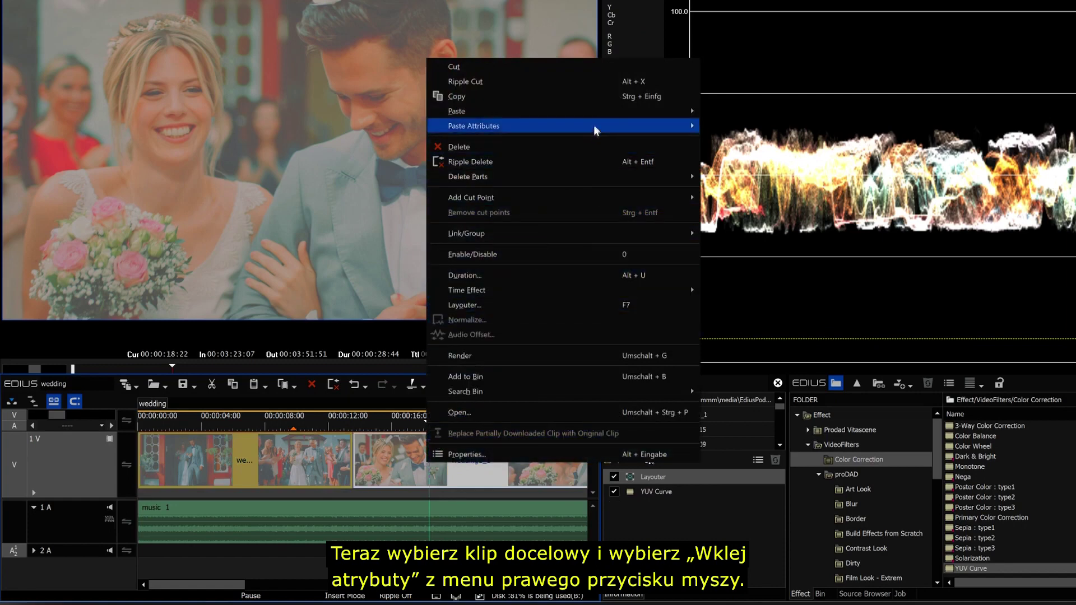
pyautogui.moveTo(597, 129)
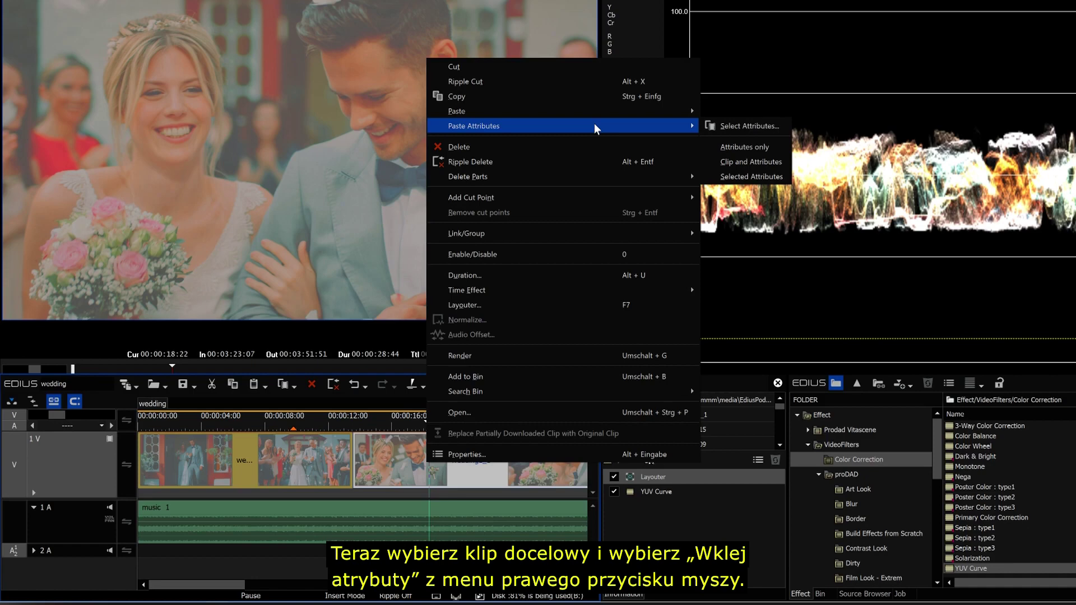
pyautogui.click(708, 126)
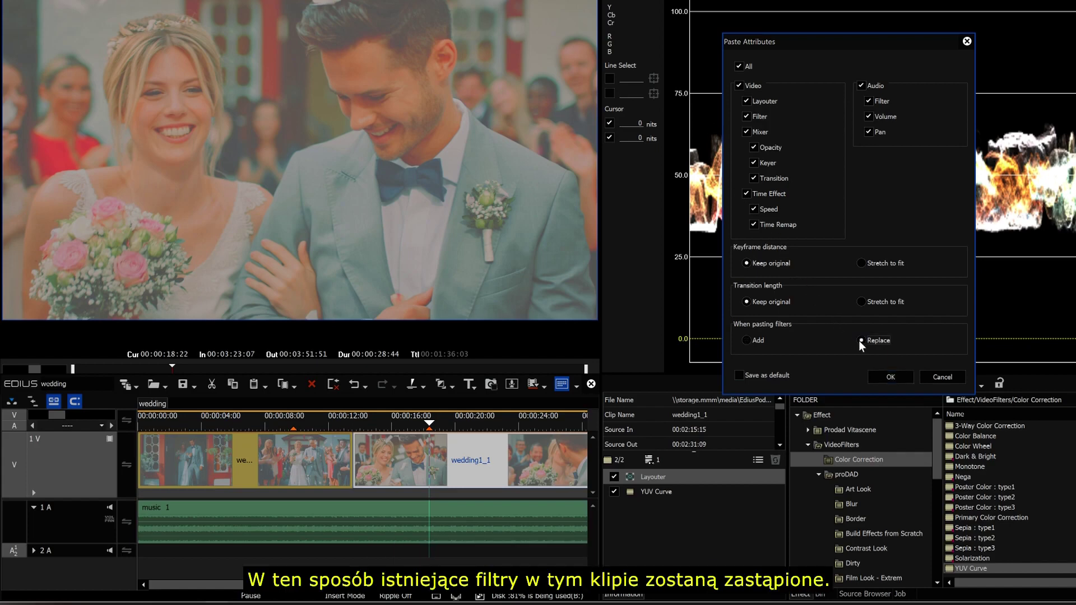
pyautogui.click(880, 377)
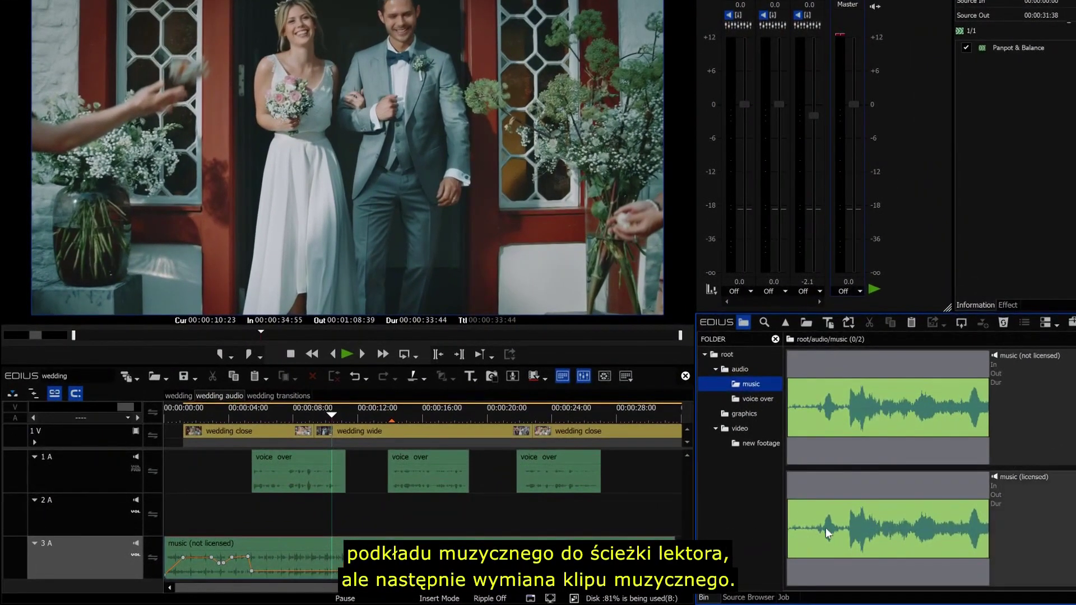
# Step: Place the music (licensed) clip at the start of audio track 2 A, and copy the music (not licensed) clip
pyautogui.moveTo(826, 532); pyautogui.dragTo(160, 502)
pyautogui.rightClick(263, 563)
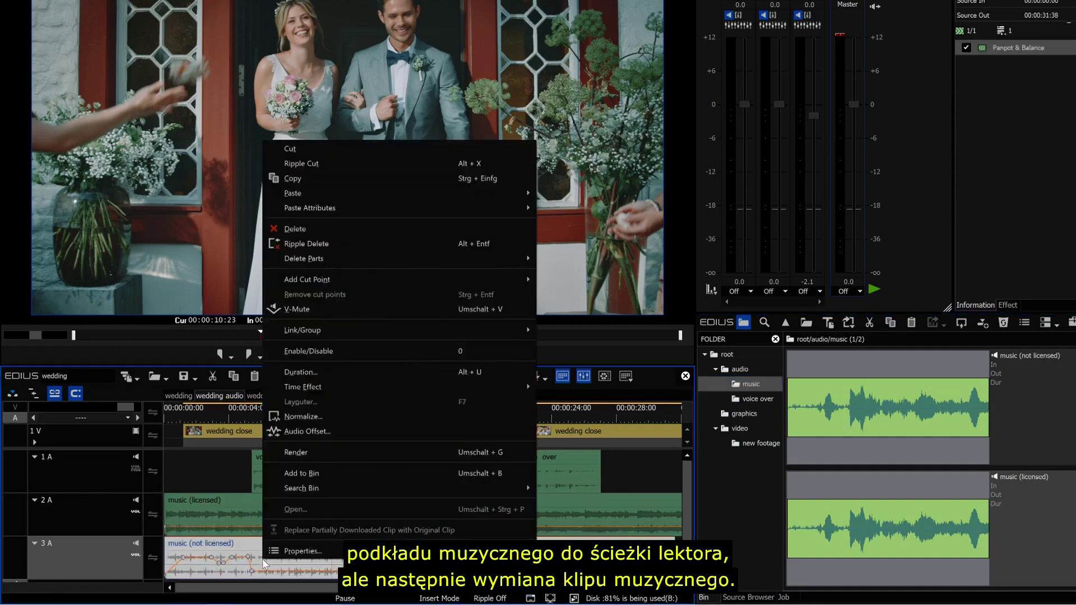
pyautogui.click(321, 180)
# Step: Paste only the copied audio Volume and Pan attributes onto the music (licensed) clip, with keyframe distance set to Keep original
pyautogui.rightClick(351, 502)
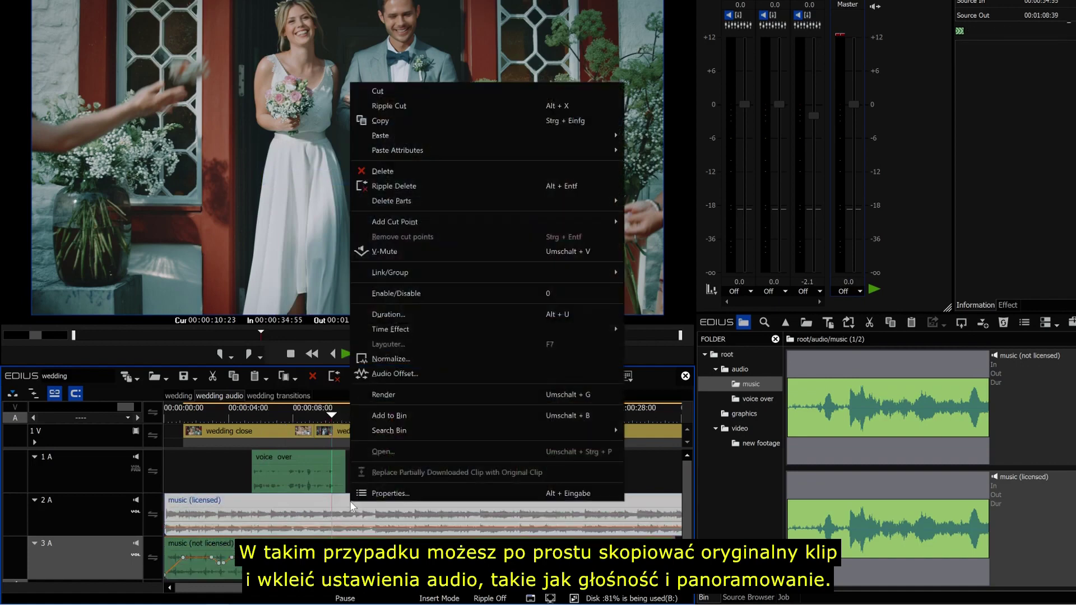
pyautogui.moveTo(470, 150)
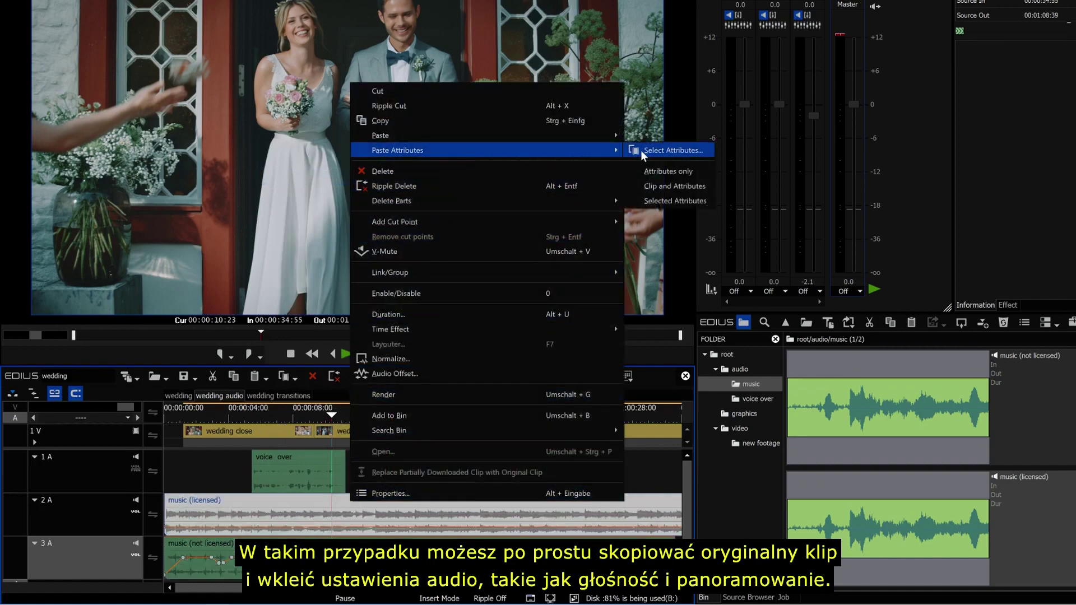
pyautogui.click(640, 150)
pyautogui.click(739, 88)
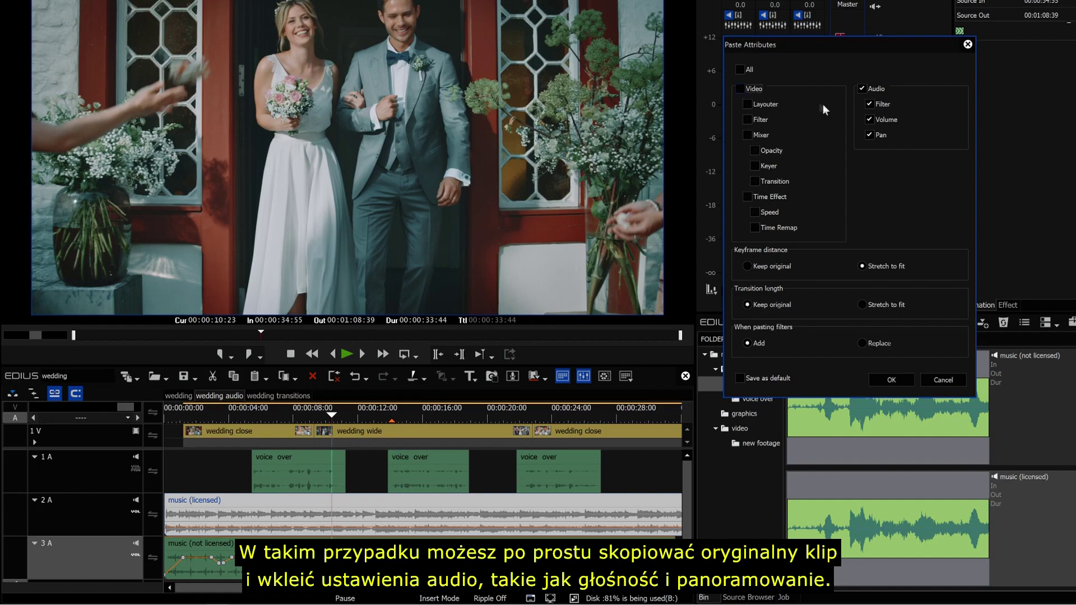
pyautogui.click(869, 104)
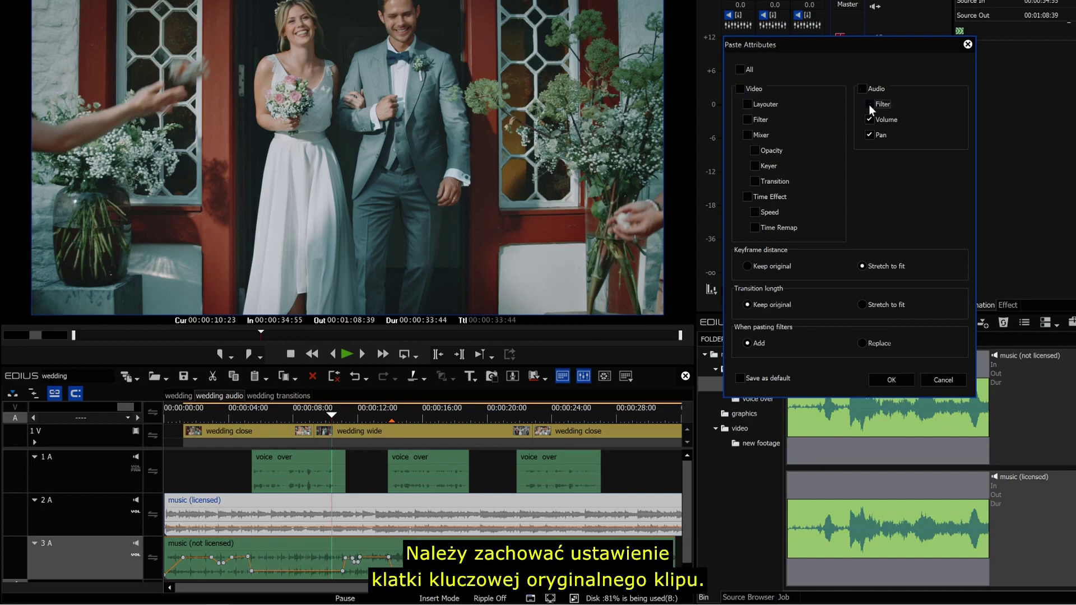
pyautogui.click(749, 267)
pyautogui.click(885, 380)
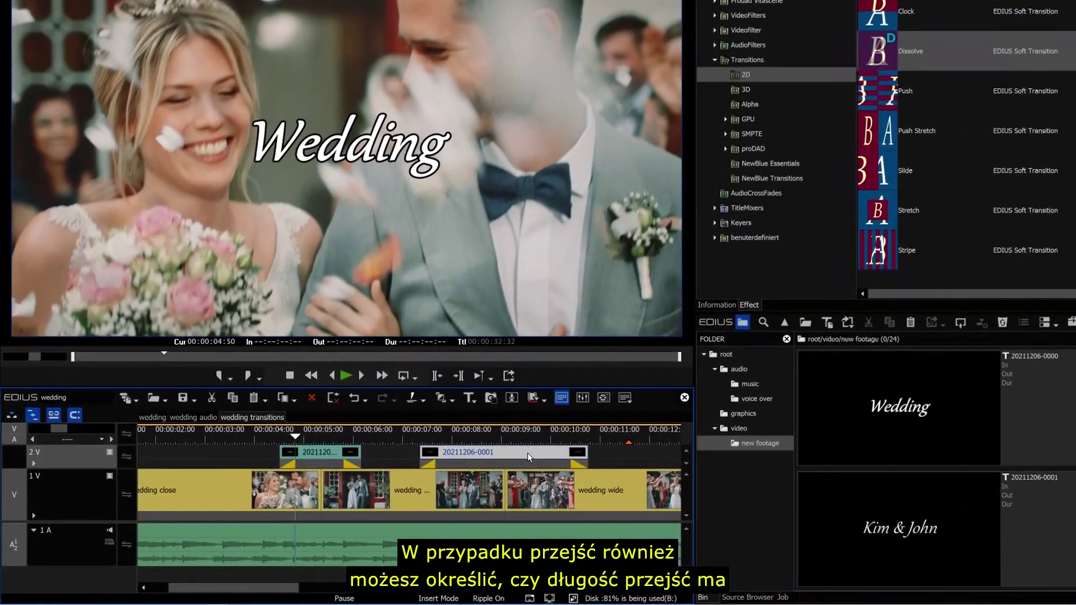
pyautogui.rightClick(518, 455)
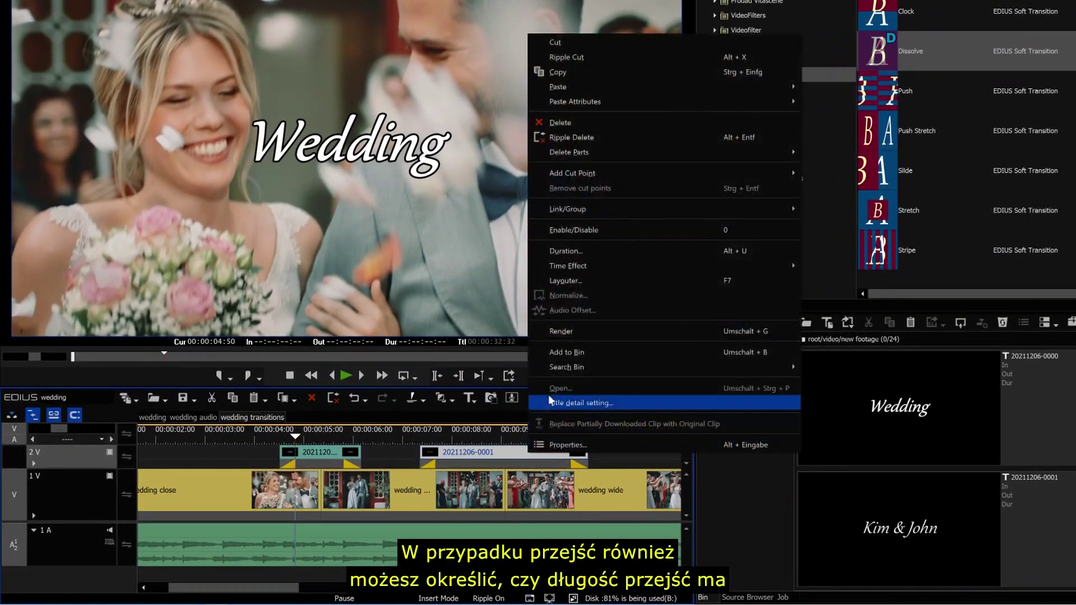
pyautogui.moveTo(636, 103)
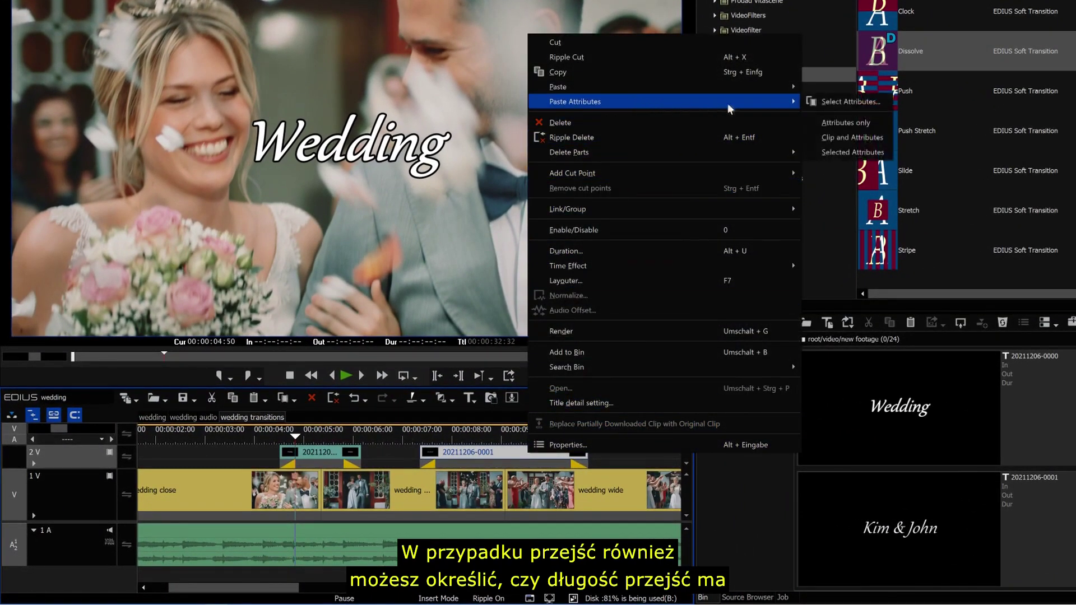
pyautogui.click(810, 102)
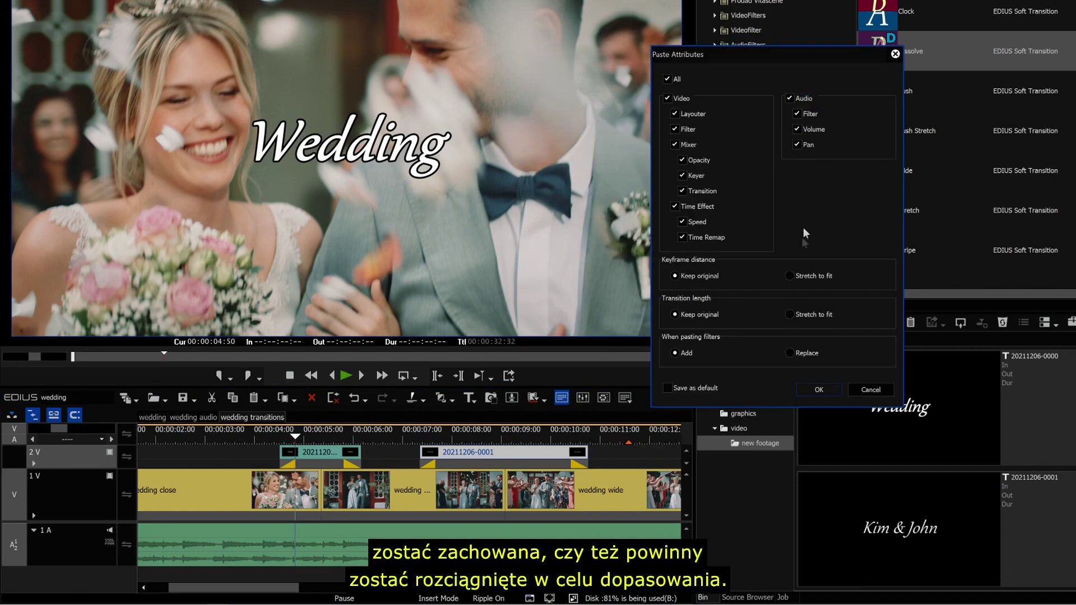
pyautogui.click(789, 315)
pyautogui.click(669, 388)
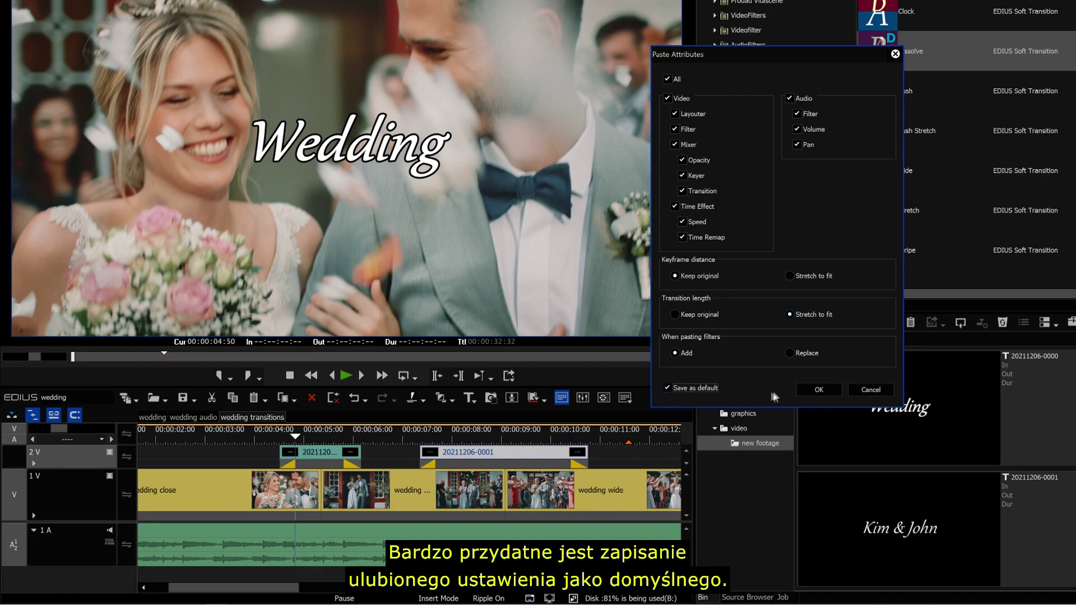
pyautogui.click(819, 390)
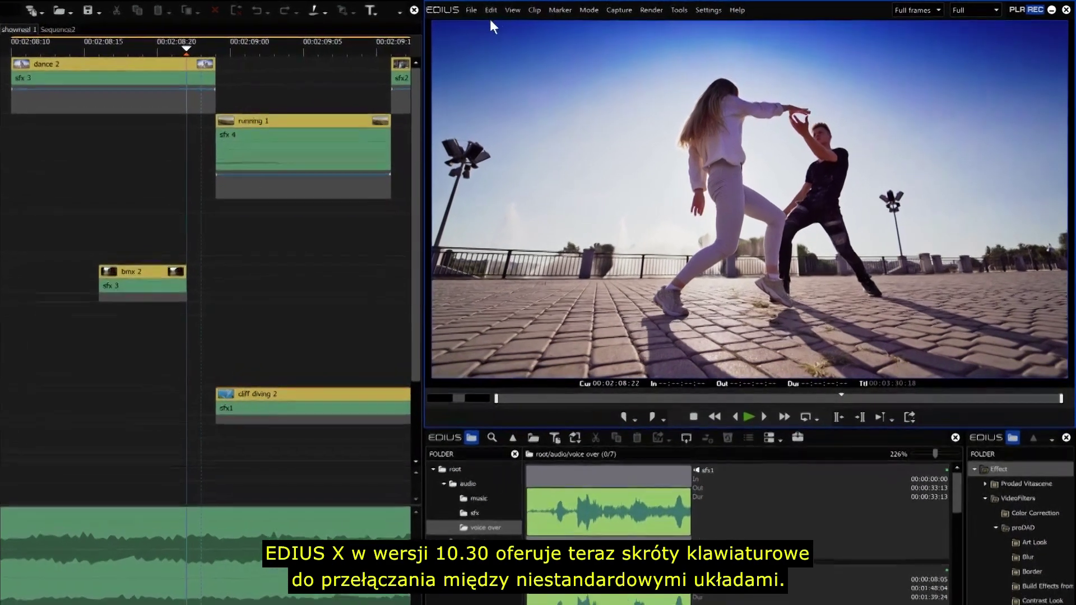
# Step: Look through the saved custom window layouts that can be applied and their assigned shortcuts
pyautogui.click(558, 9)
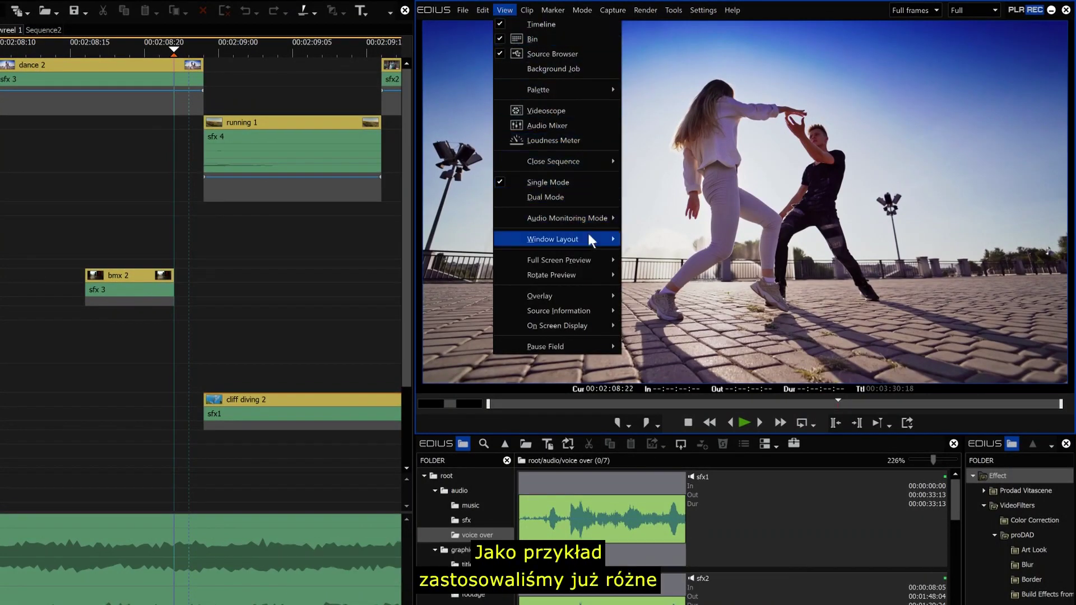
pyautogui.moveTo(588, 235)
pyautogui.moveTo(681, 260)
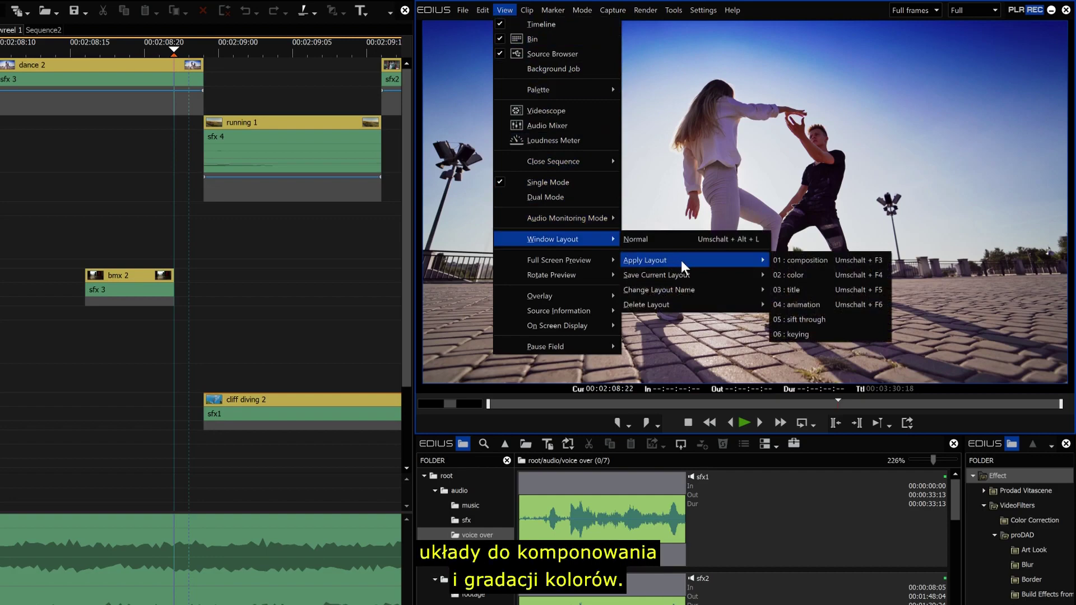
pyautogui.click(580, 419)
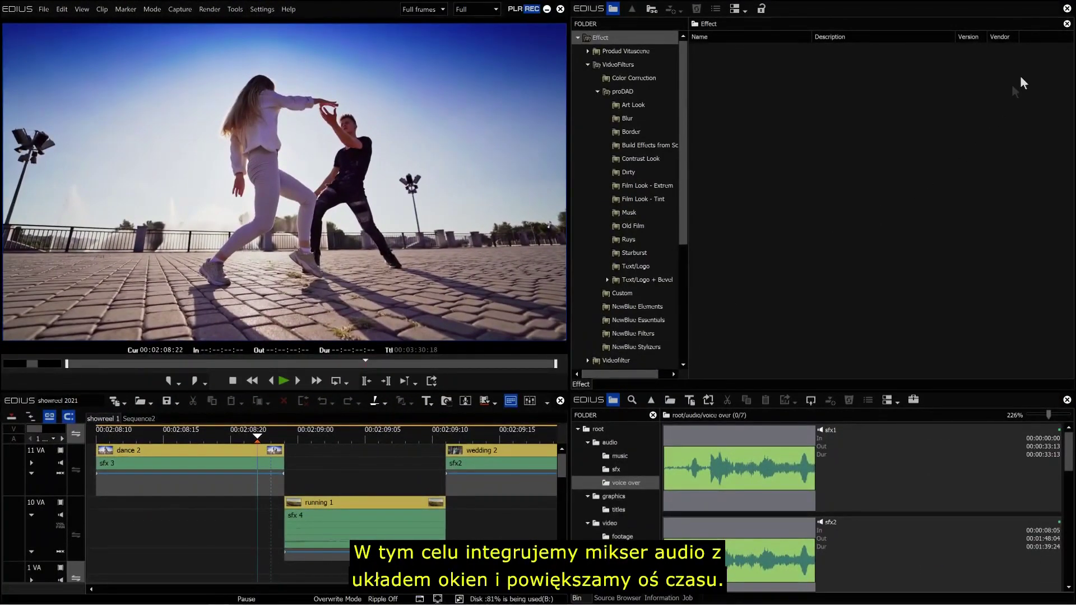
# Step: Close the Effect and Bin windows and show the Audio Mixer
pyautogui.click(1067, 9)
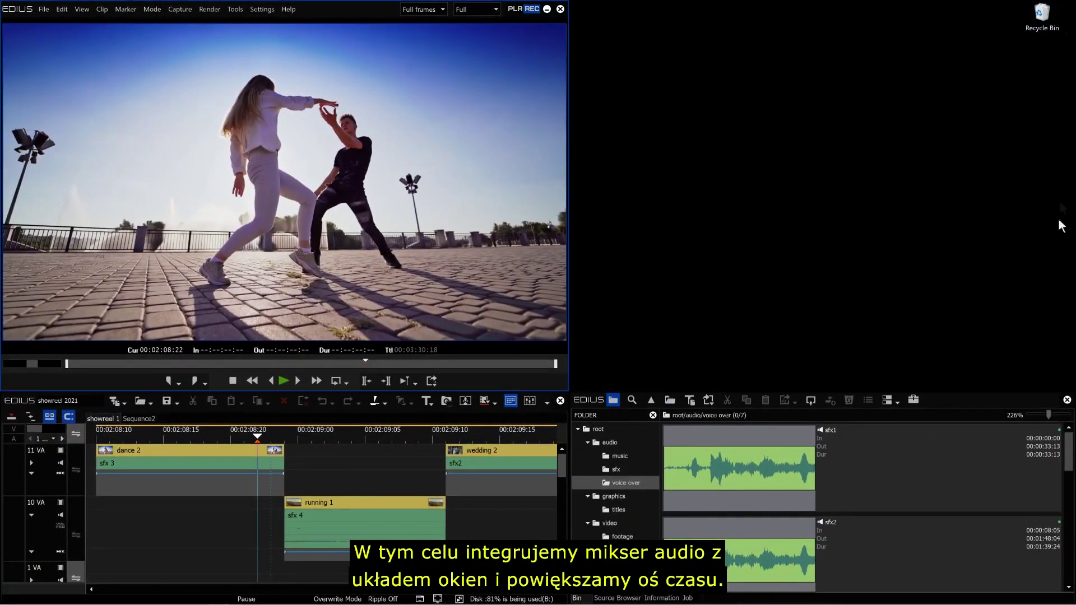
pyautogui.click(1066, 399)
pyautogui.click(529, 400)
# Step: Fit the Audio Mixer into the empty area beside the preview and widen the timeline across the full screen width
pyautogui.moveTo(657, 325); pyautogui.dragTo(656, 4)
pyautogui.moveTo(697, 263); pyautogui.dragTo(688, 391)
pyautogui.moveTo(850, 243); pyautogui.dragTo(1070, 239)
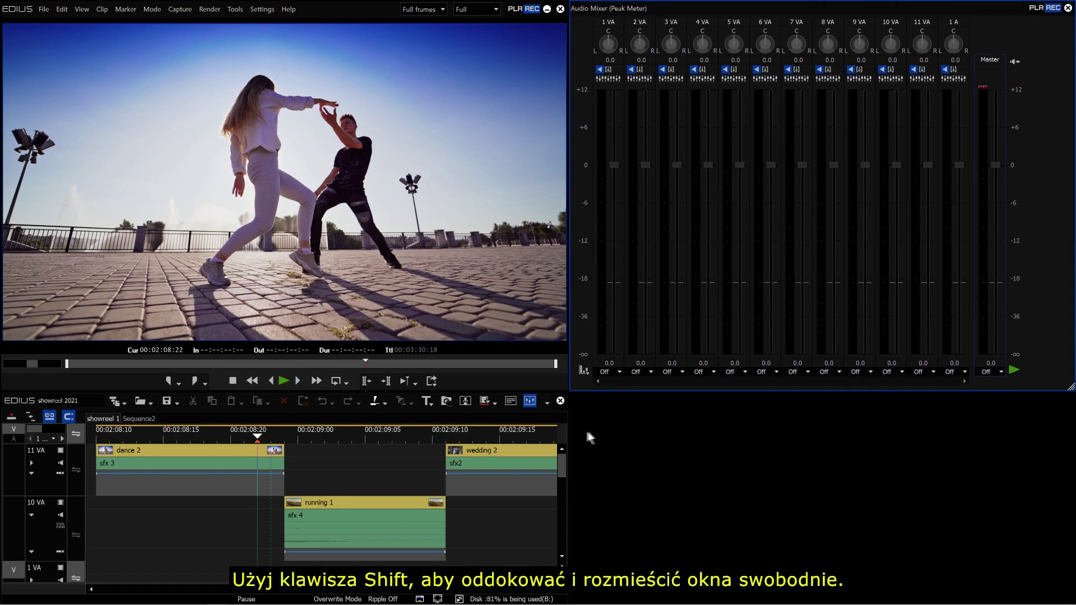
pyautogui.moveTo(567, 436); pyautogui.dragTo(1071, 419)
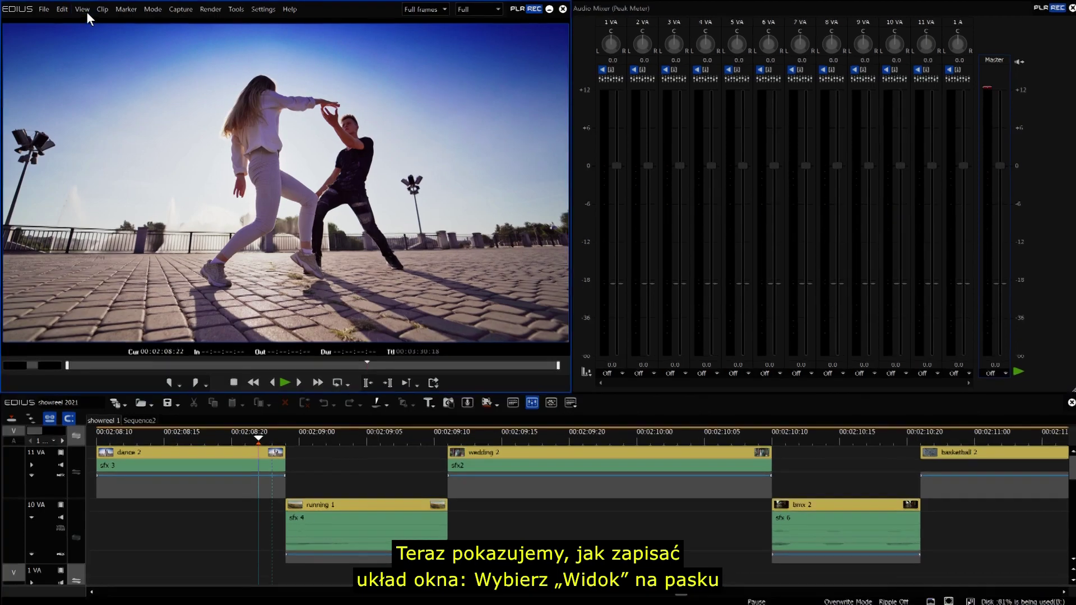
# Step: Save the current window arrangement as a new custom layout named "audio"
pyautogui.click(83, 10)
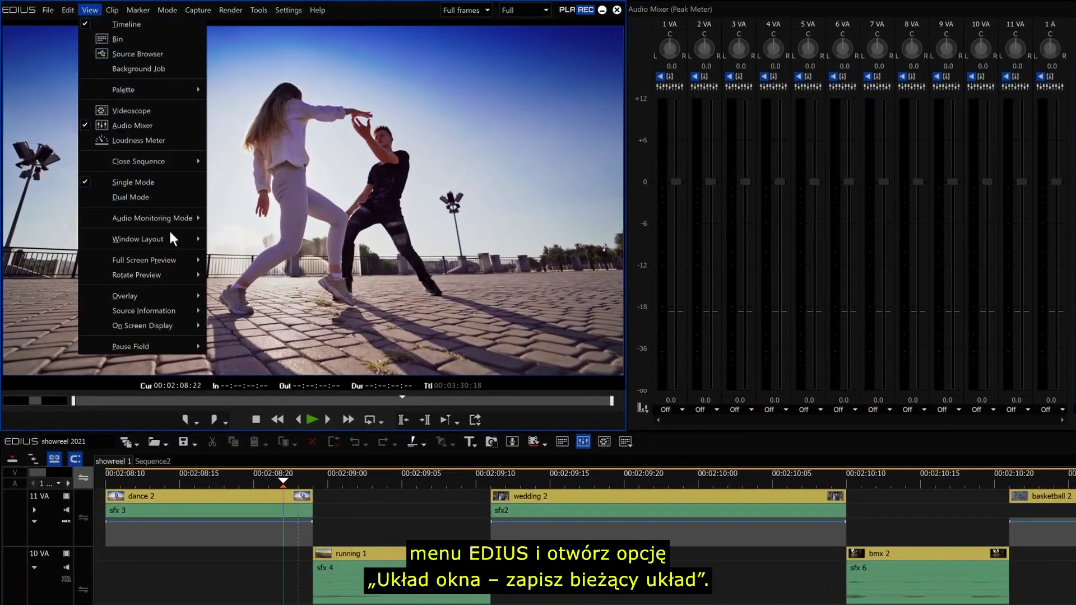
pyautogui.moveTo(171, 237)
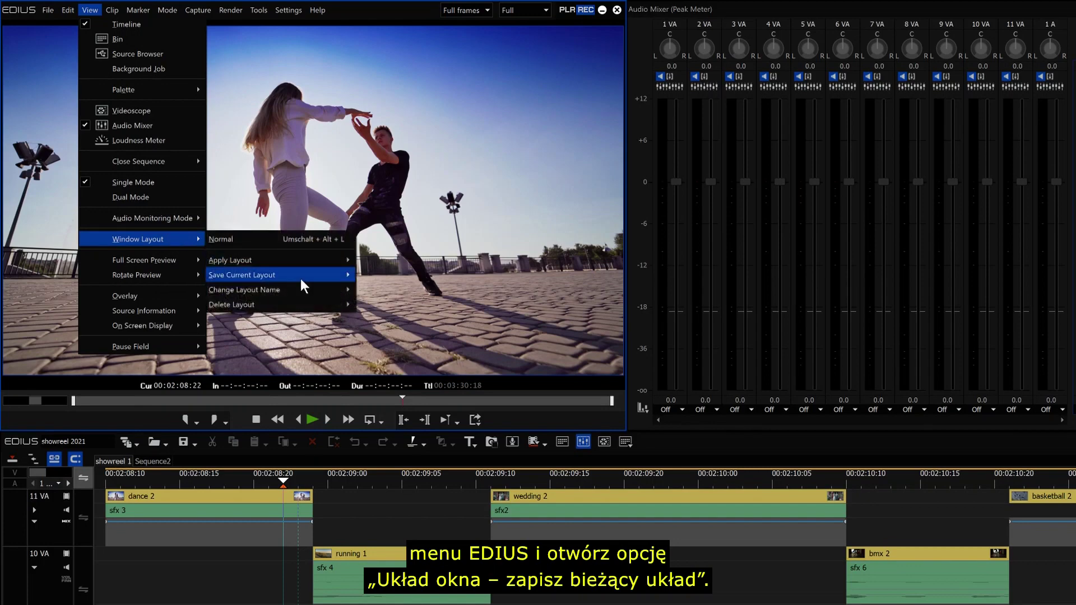
pyautogui.moveTo(300, 278)
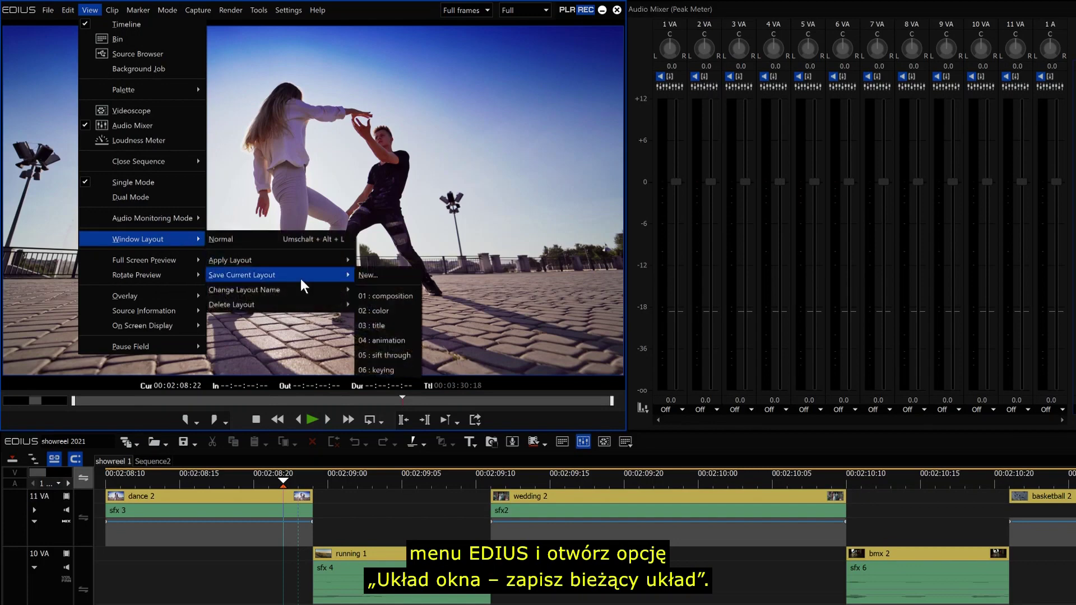
pyautogui.click(362, 277)
pyautogui.write('audio')
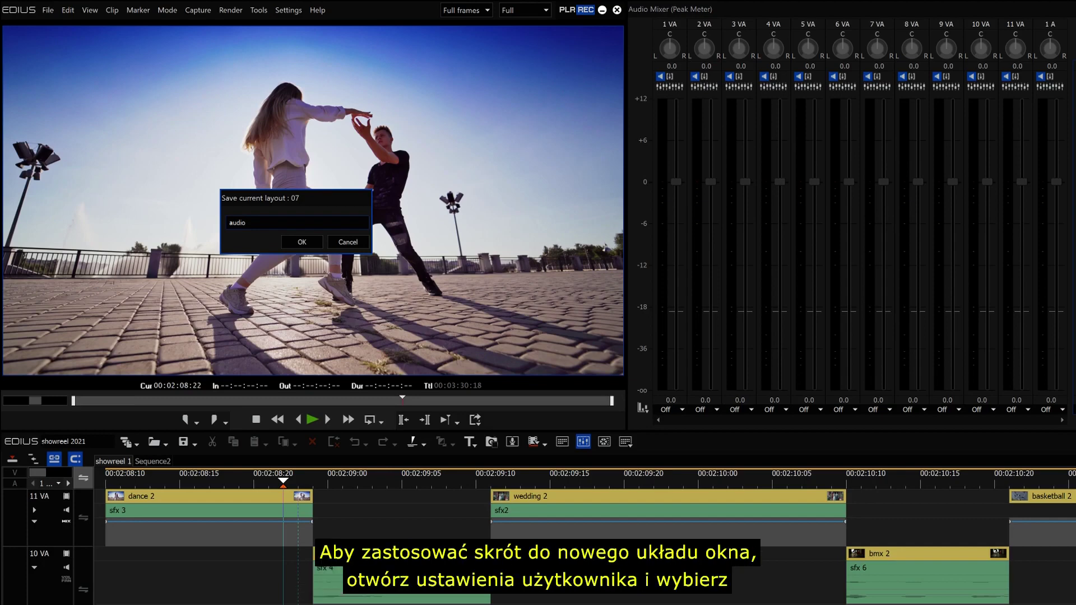
pyautogui.click(317, 243)
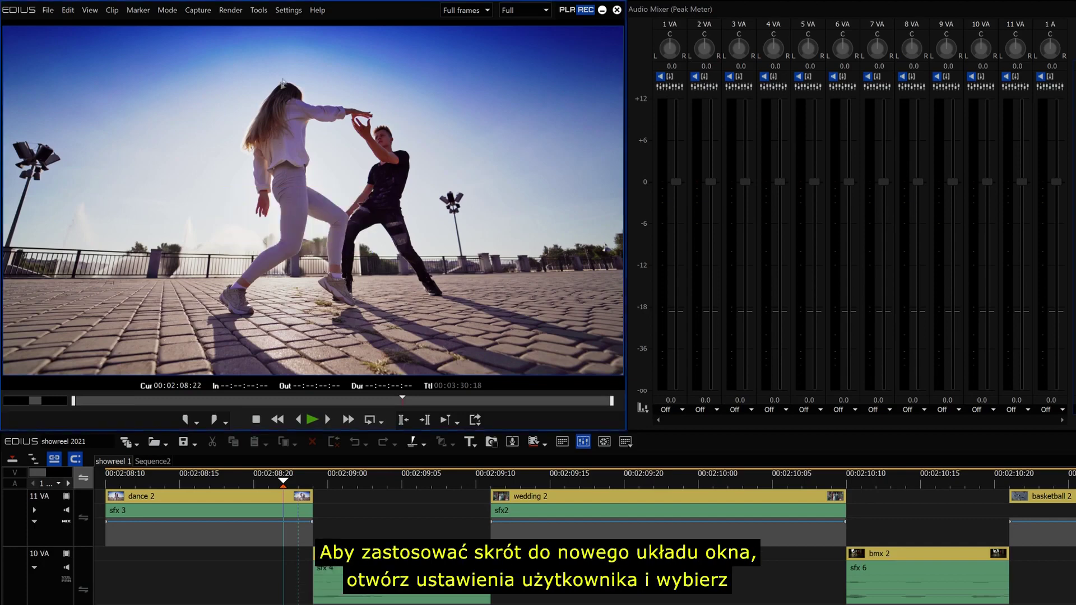
# Step: Open the keyboard shortcut assignments in the user settings and filter the operations by "layout"
pyautogui.click(297, 13)
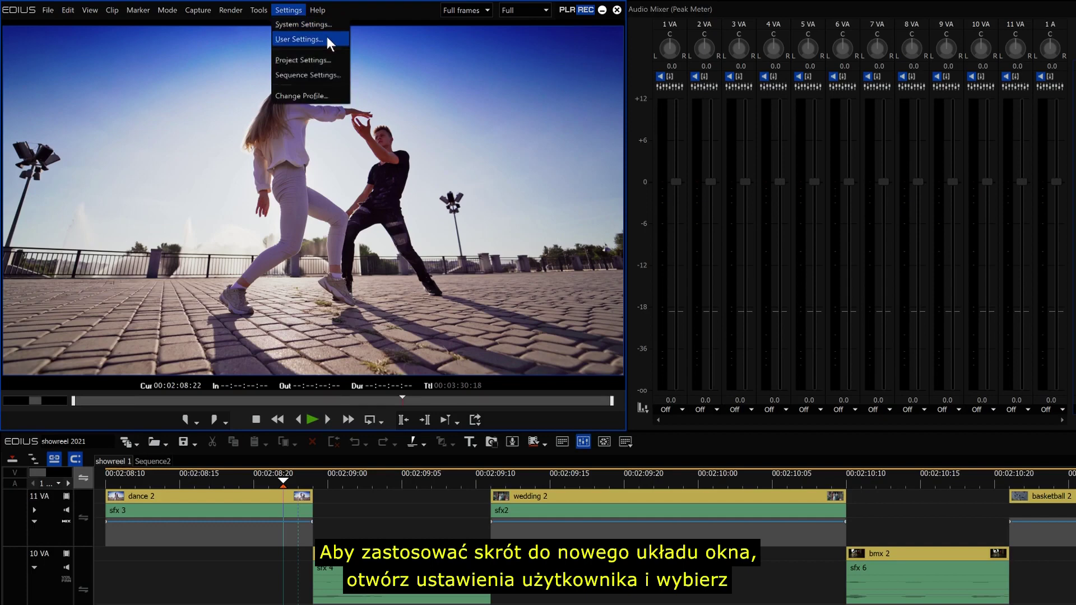
pyautogui.click(328, 39)
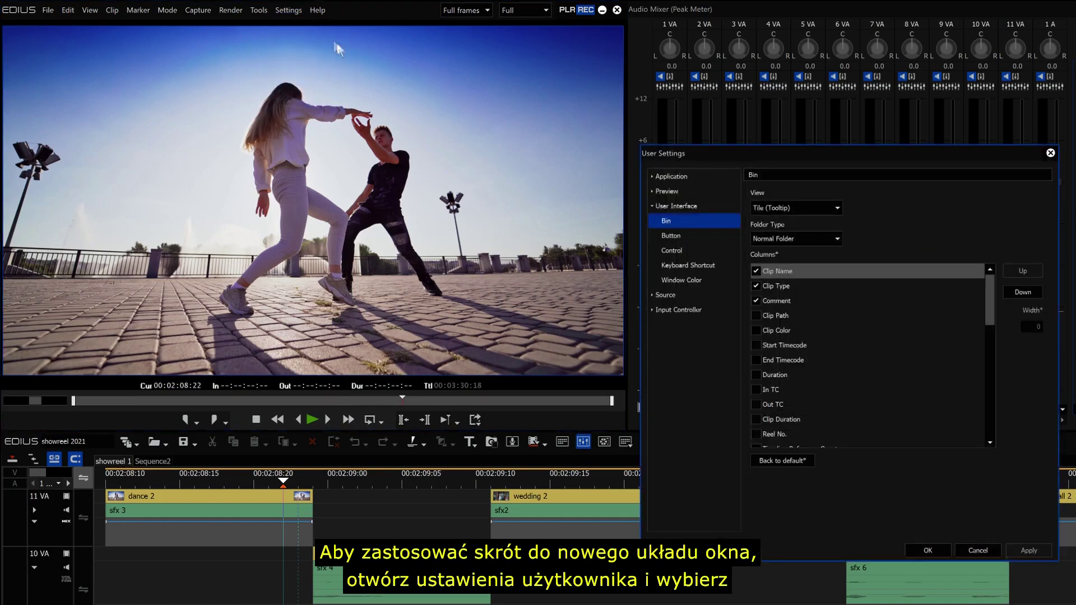
pyautogui.click(658, 270)
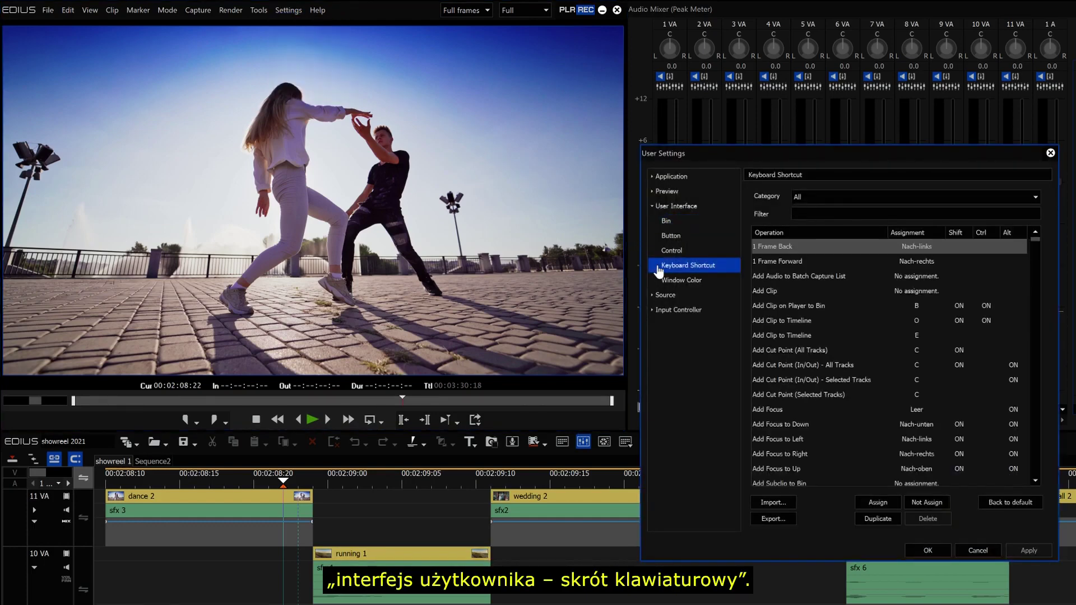
pyautogui.click(863, 216)
pyautogui.write('layout')
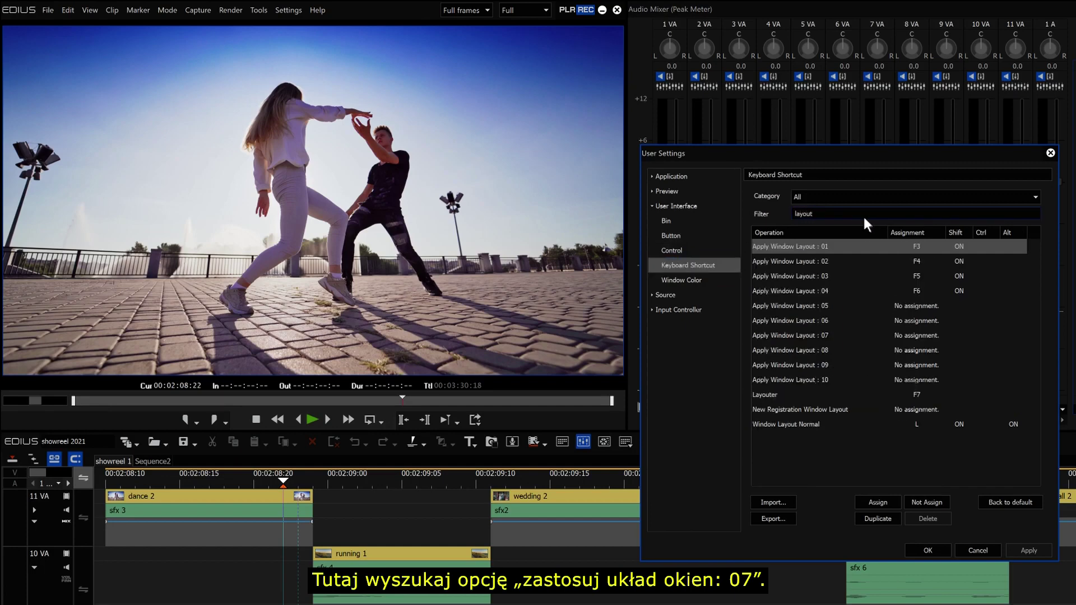
# Step: Assign the F4 key to the operation Apply Window Layout : 07 and accept the user settings
pyautogui.click(844, 336)
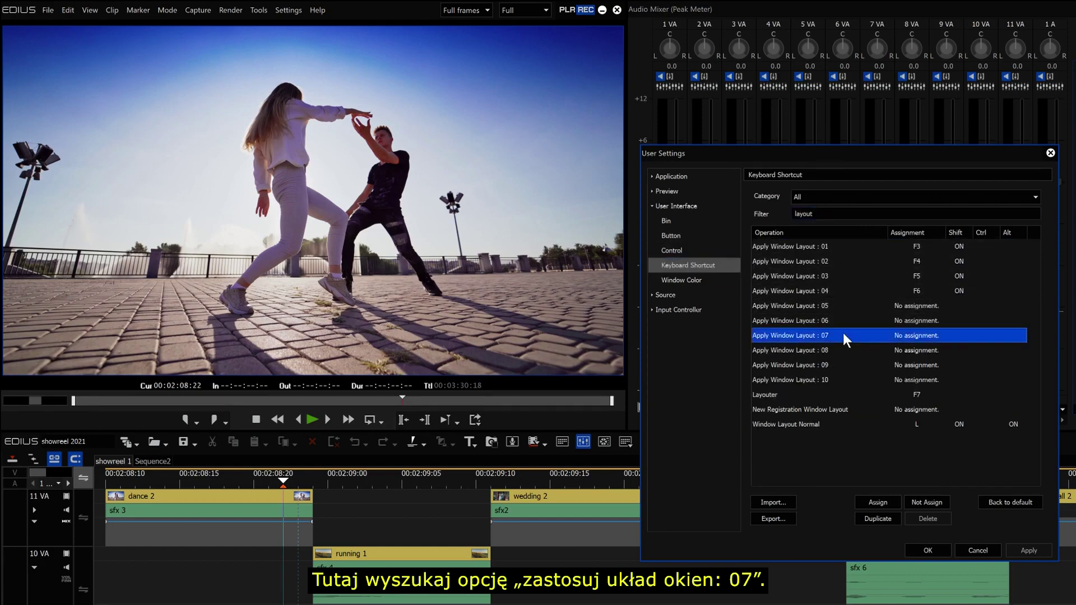
pyautogui.click(883, 500)
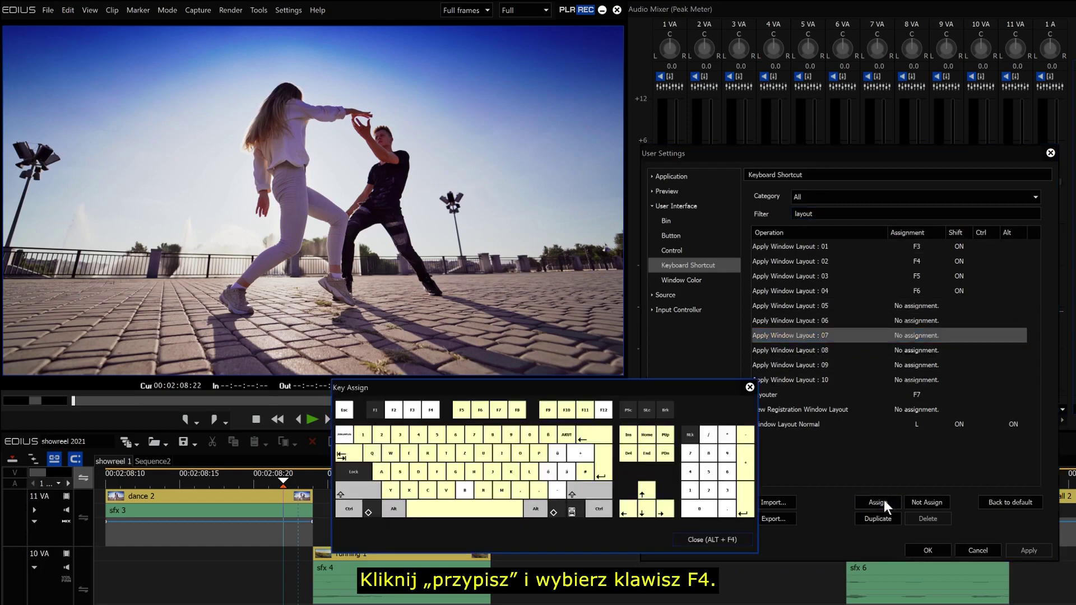
pyautogui.click(433, 414)
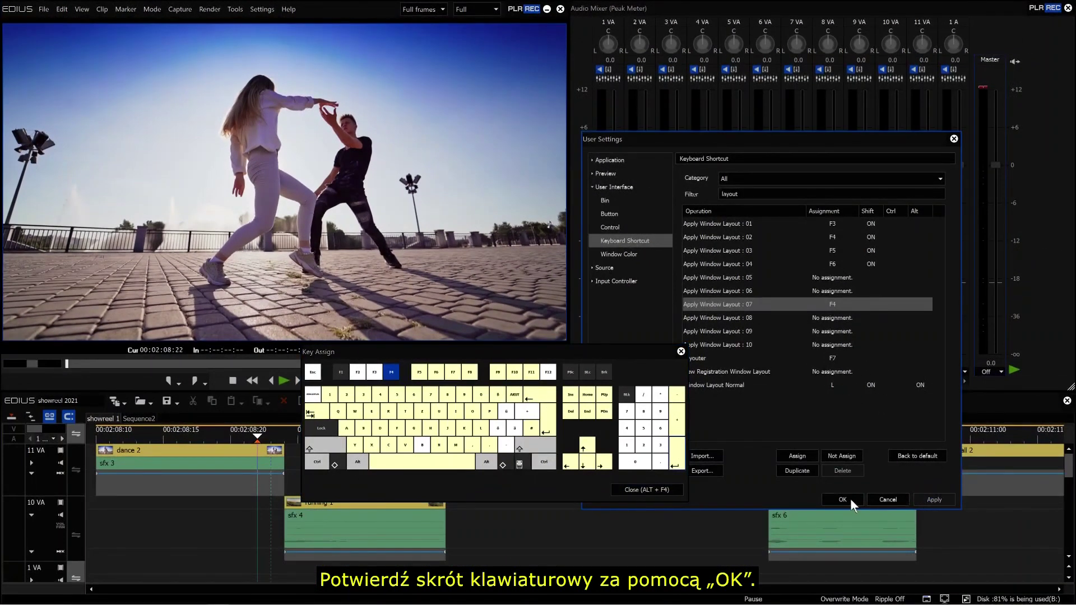
pyautogui.click(843, 499)
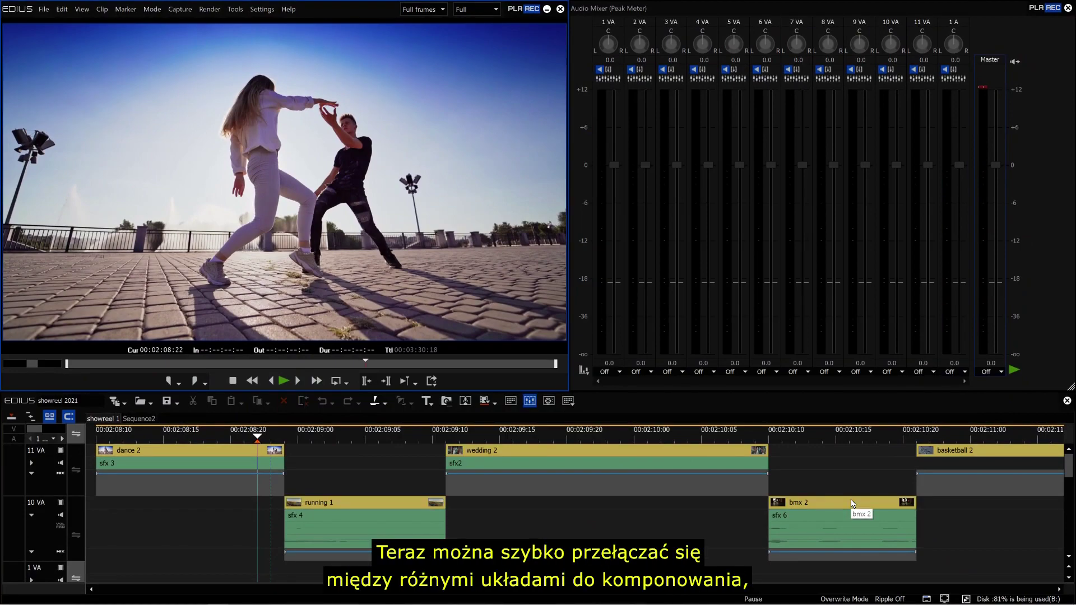
# Step: Switch among the saved custom window layouts using their shortcuts to compare the arrangements
pyautogui.hotkey('ctrl', '2')
pyautogui.hotkey('ctrl', '3')
pyautogui.hotkey('ctrl', '2')
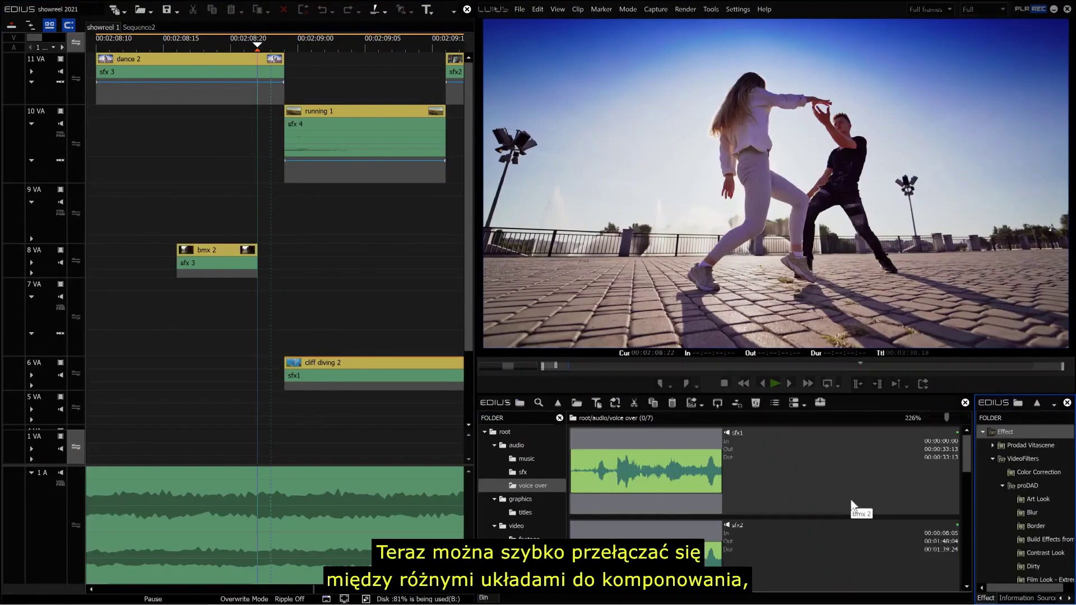
pyautogui.hotkey('ctrl', '1')
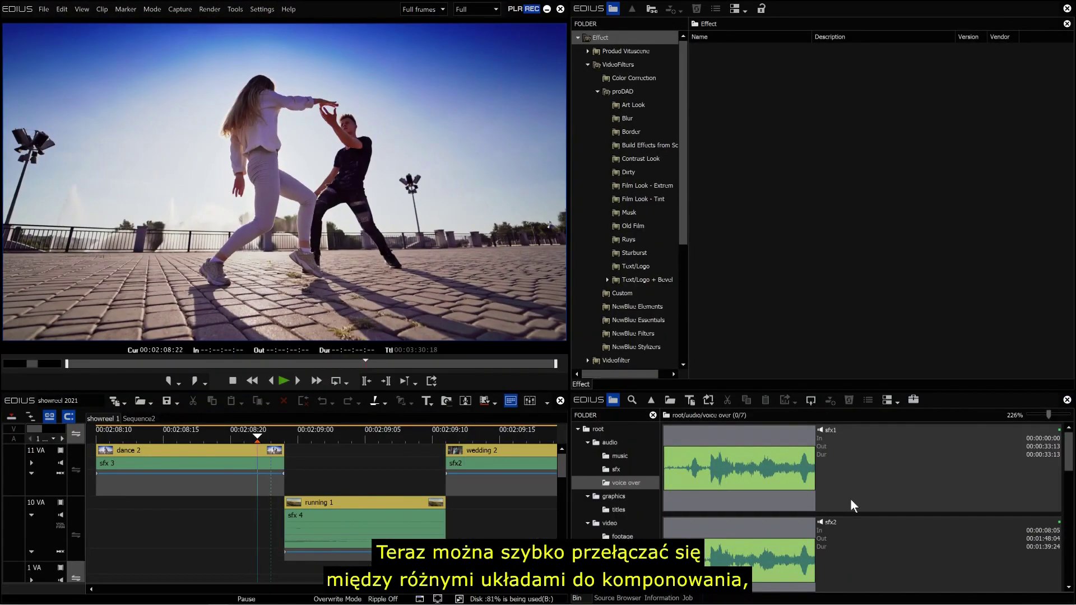
pyautogui.hotkey('ctrl', '2')
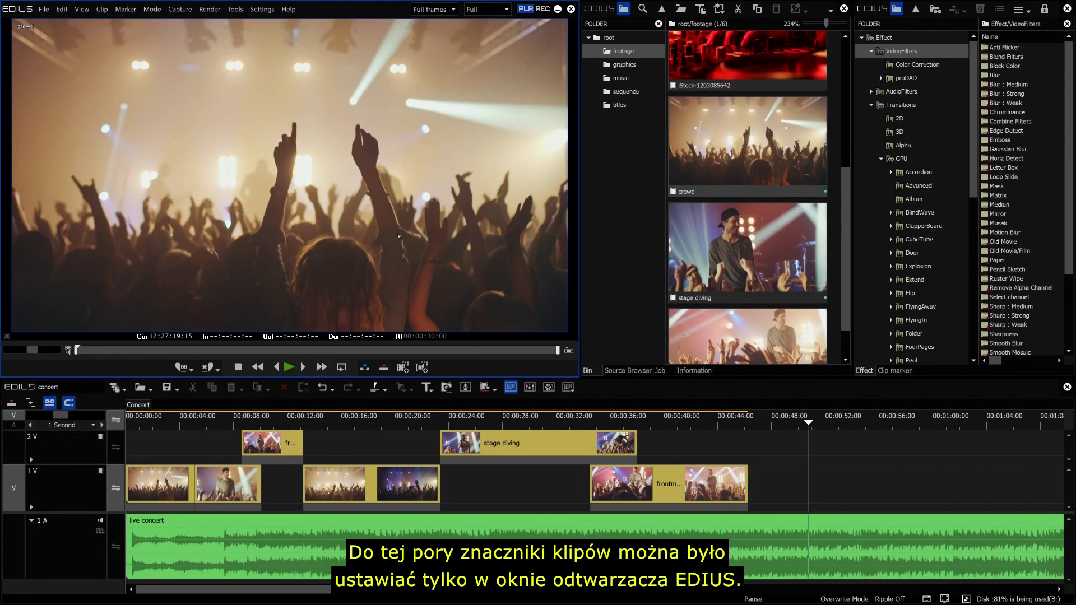
# Step: Set a clip marker at 12:27:24:06 in the crowd clip and place the clip on track 1 V after the frontman clip
pyautogui.click(149, 353)
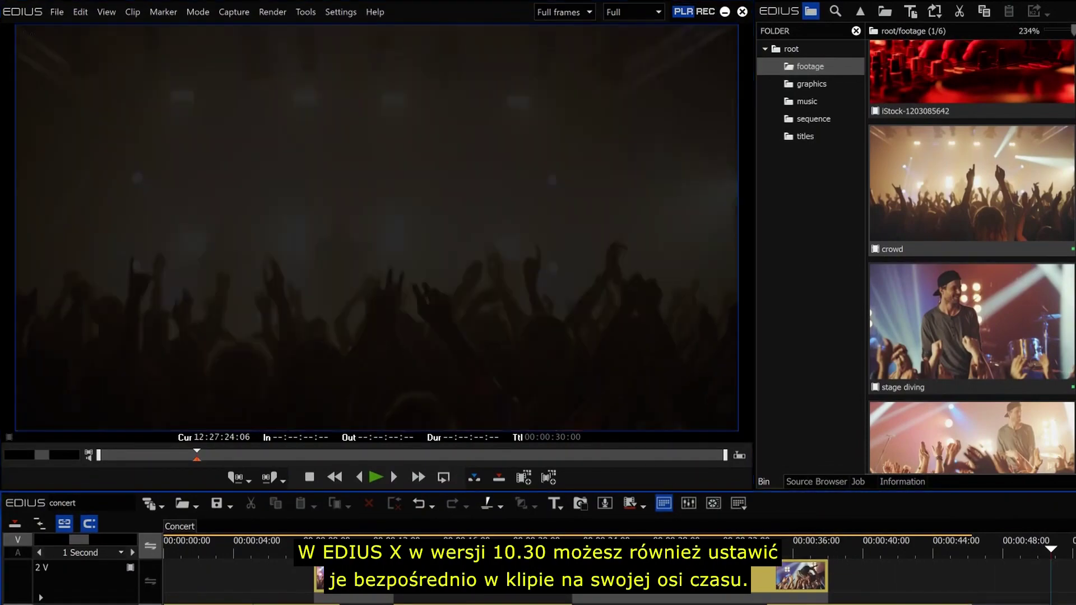
pyautogui.press('Tab')
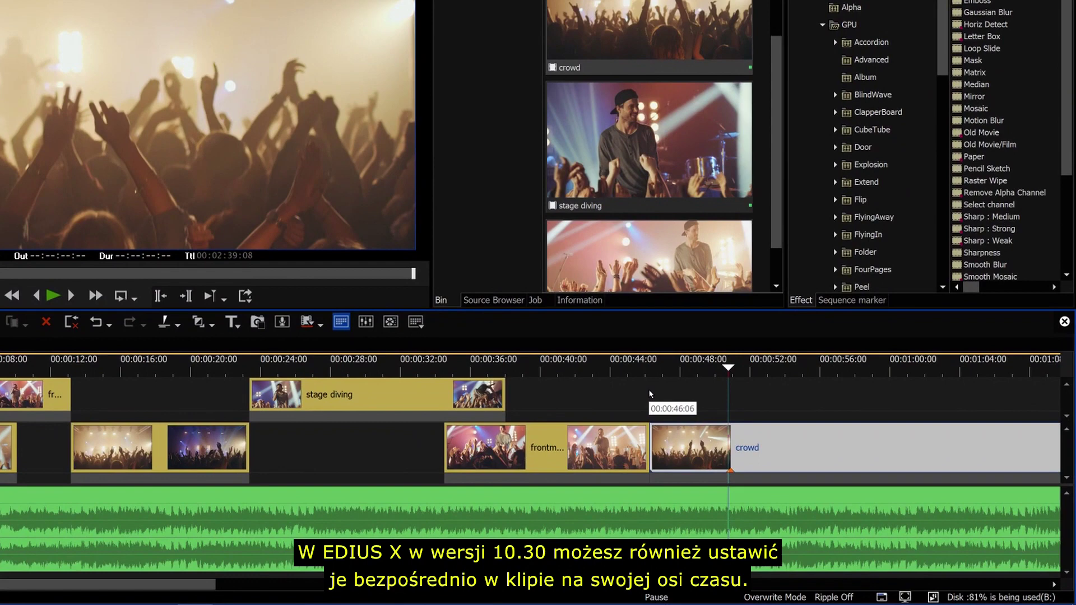
# Step: Set a clip marker on the frontman timeline clip at 00:00:41:05, and move the clip earlier on track 1 V and back again
pyautogui.click(560, 371)
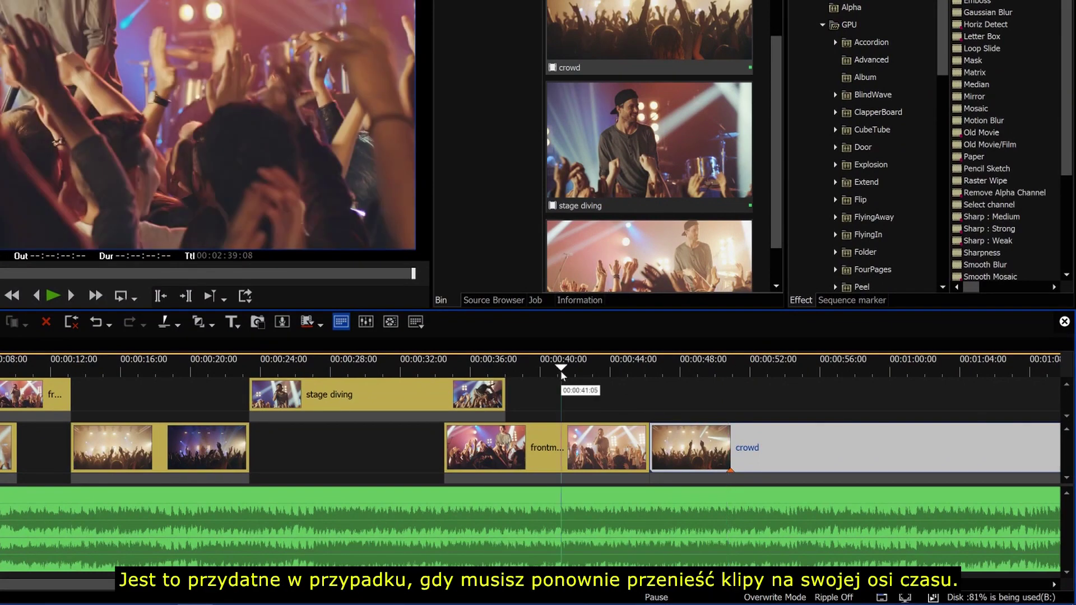
pyautogui.click(575, 434)
pyautogui.hotkey('shift', 'v')
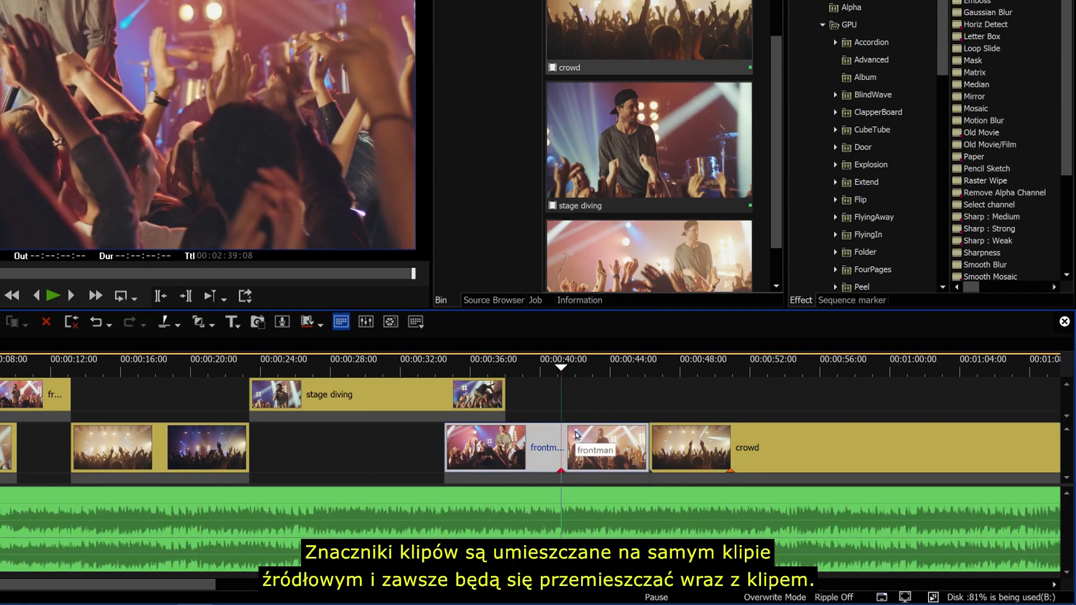
pyautogui.moveTo(576, 435)
pyautogui.mouseDown()
pyautogui.moveTo(487, 443)
pyautogui.moveTo(493, 452)
pyautogui.mouseUp()
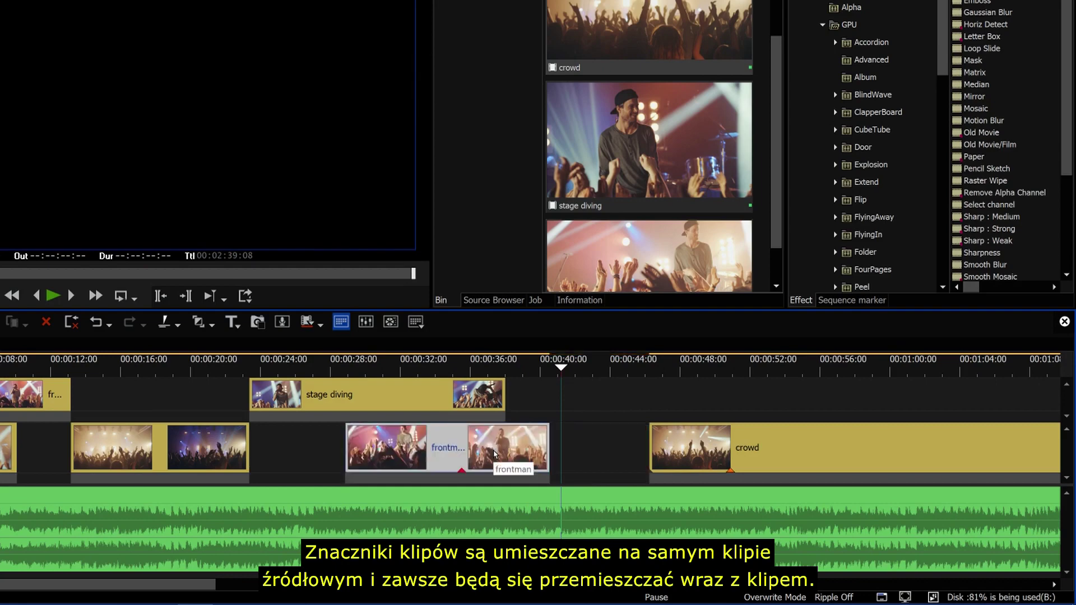
pyautogui.moveTo(494, 453); pyautogui.dragTo(593, 449)
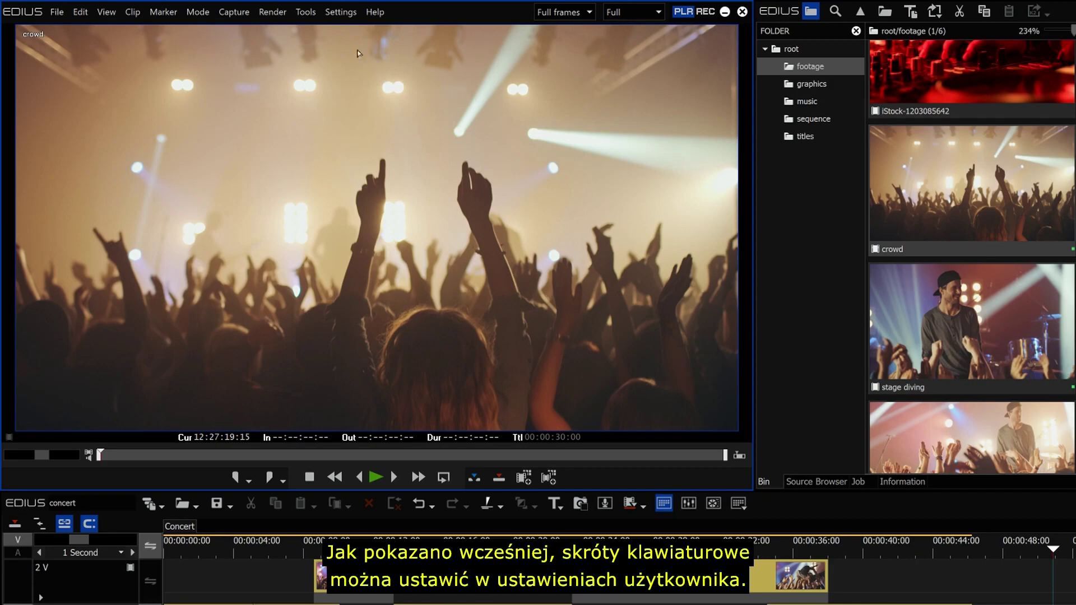
# Step: Open the keyboard shortcut assignments in the user settings and filter the operations by "marker"
pyautogui.click(345, 15)
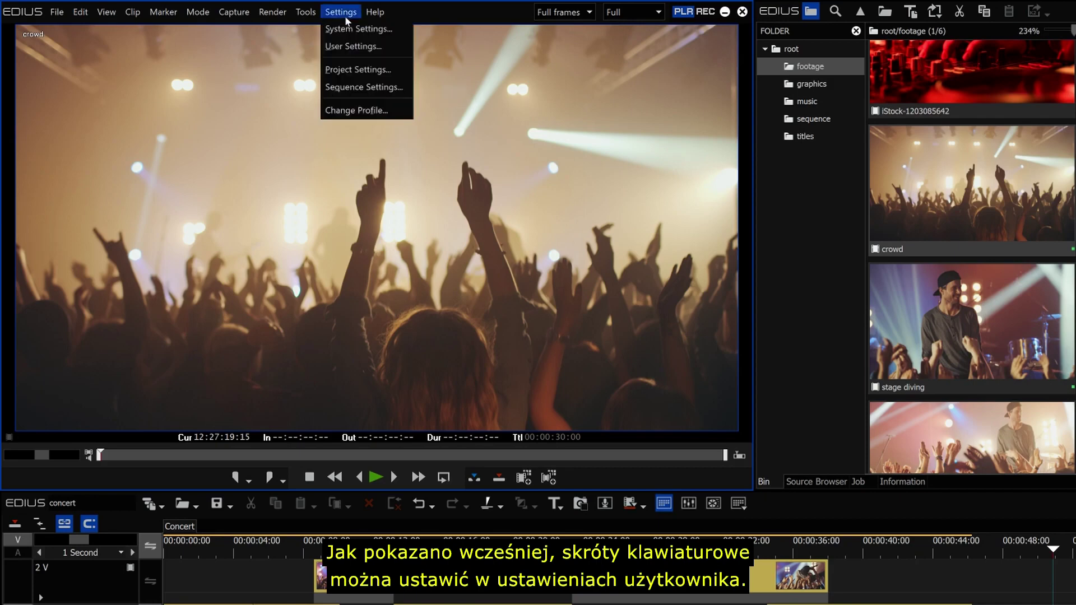
pyautogui.click(389, 49)
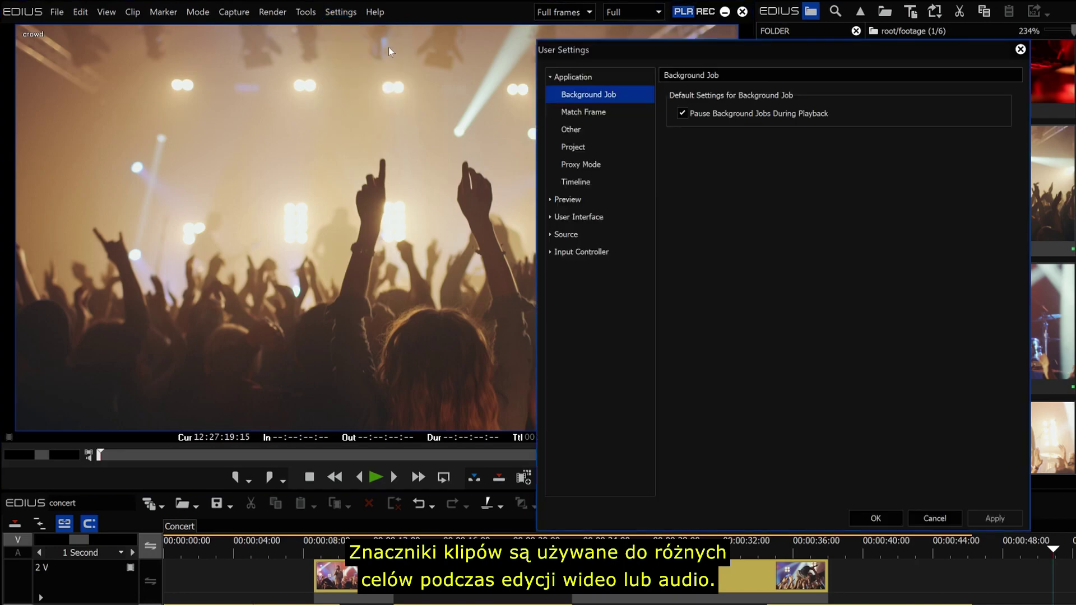
pyautogui.click(554, 219)
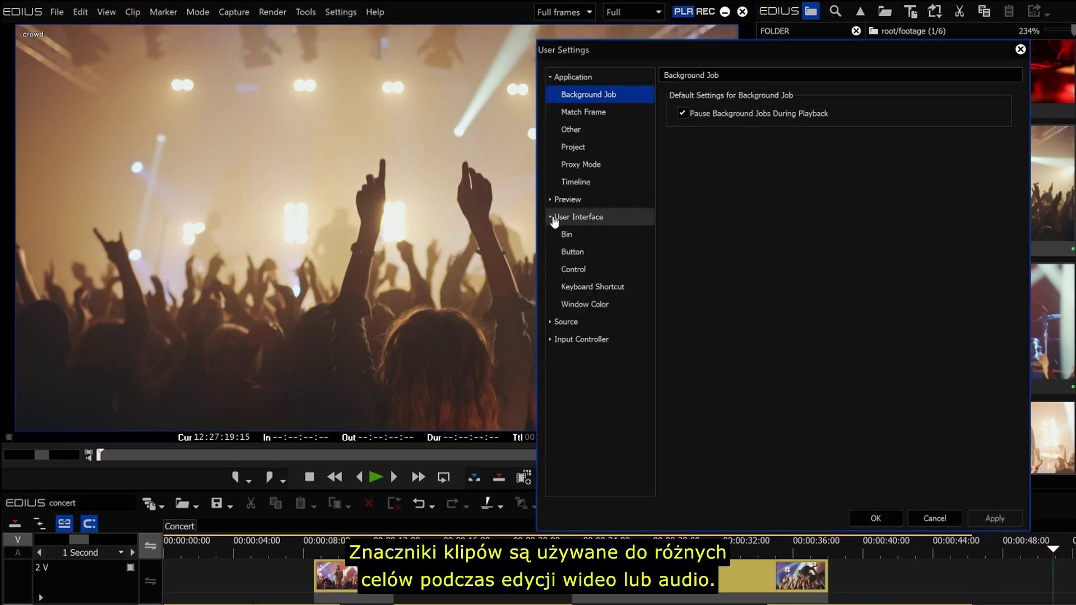
pyautogui.click(635, 290)
pyautogui.click(723, 121)
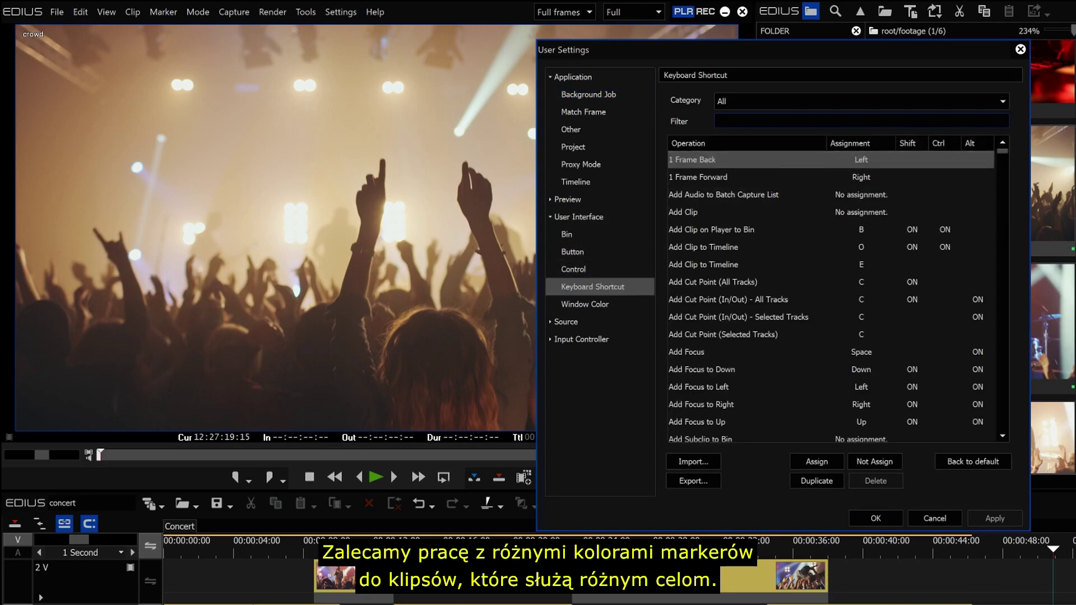
pyautogui.write('marker')
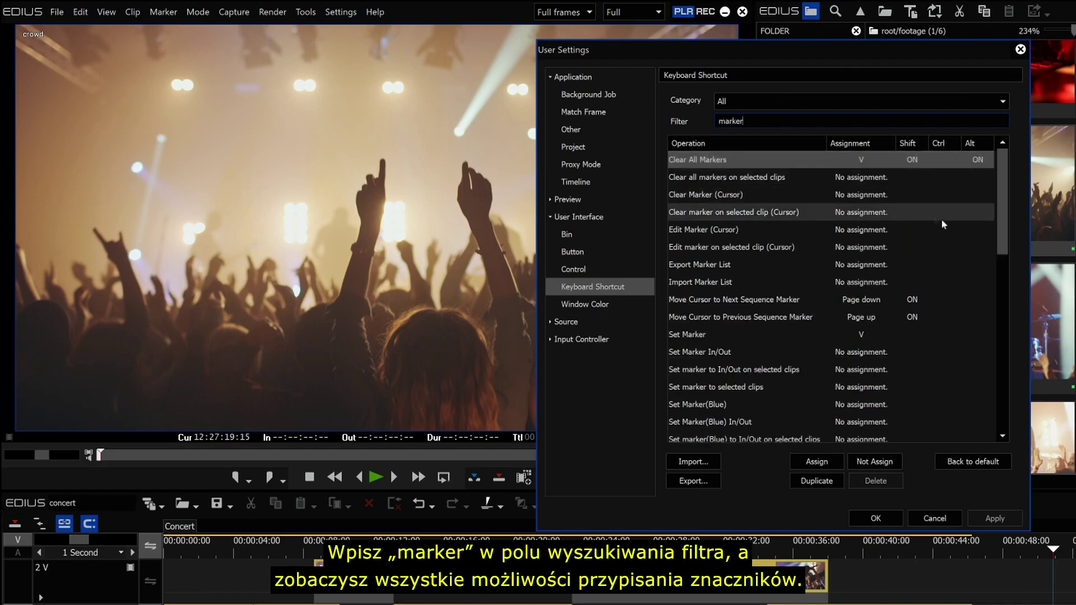
# Step: Assign the shortcut Ctrl+Alt+V to the operation Set marker(Red) to selected clips
pyautogui.moveTo(1007, 245); pyautogui.dragTo(1017, 339)
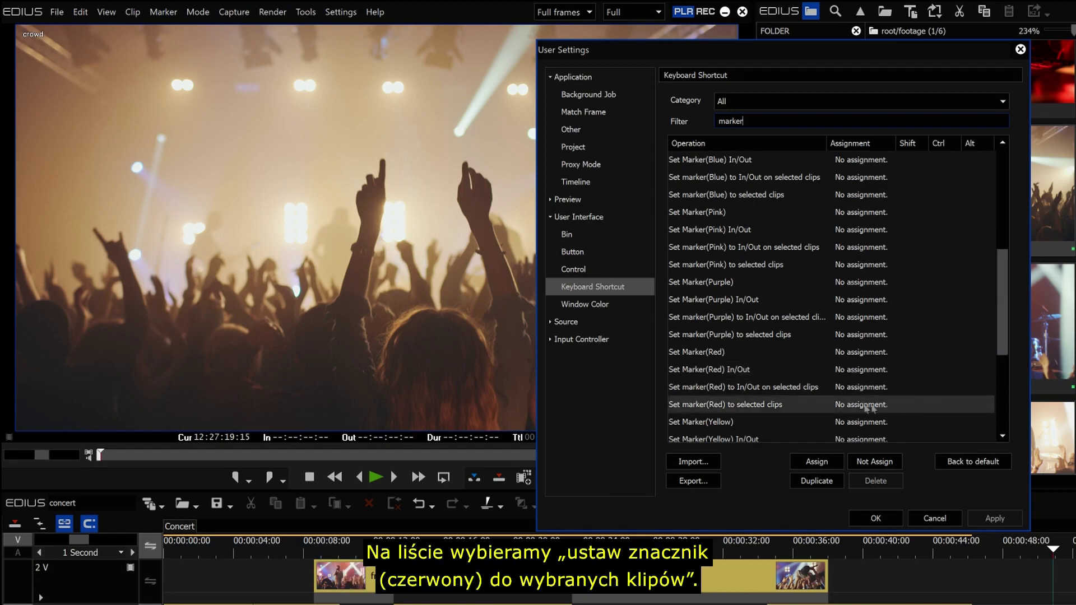
pyautogui.click(782, 403)
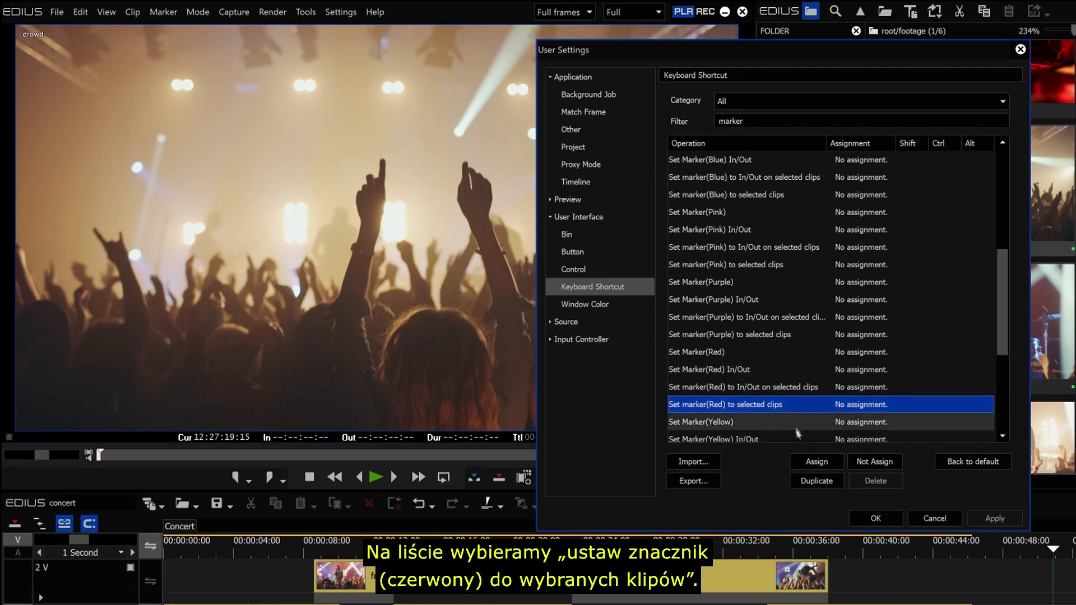
pyautogui.click(816, 461)
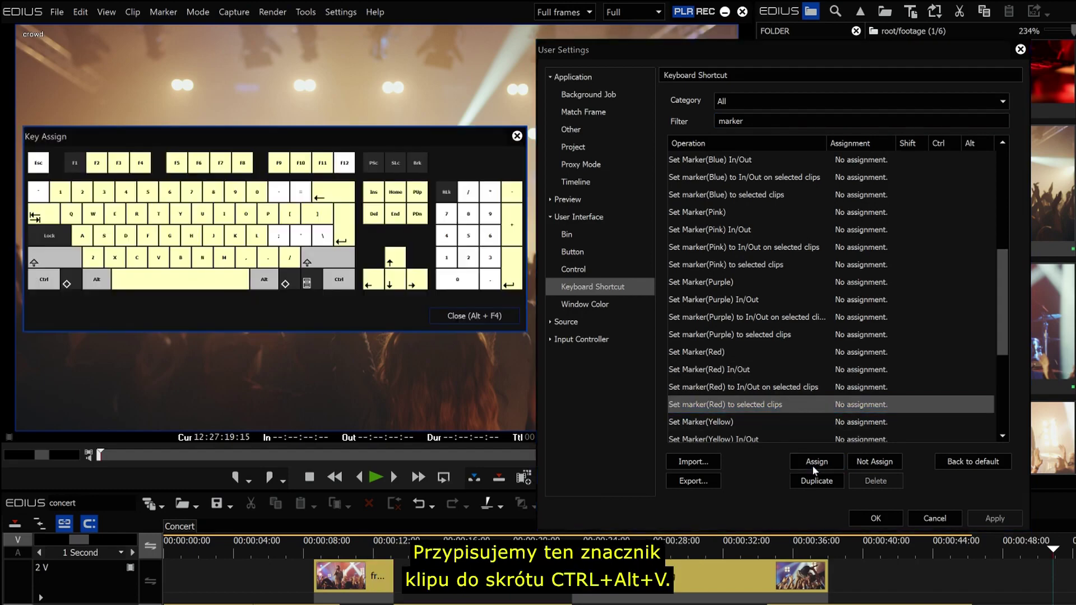
pyautogui.click(44, 282)
pyautogui.click(93, 286)
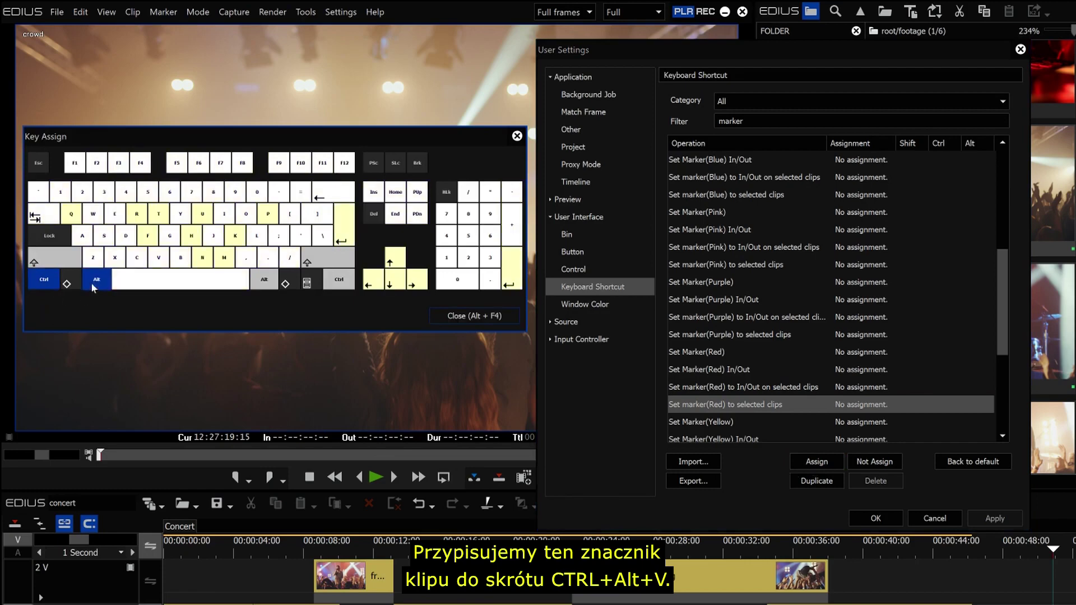
pyautogui.click(157, 260)
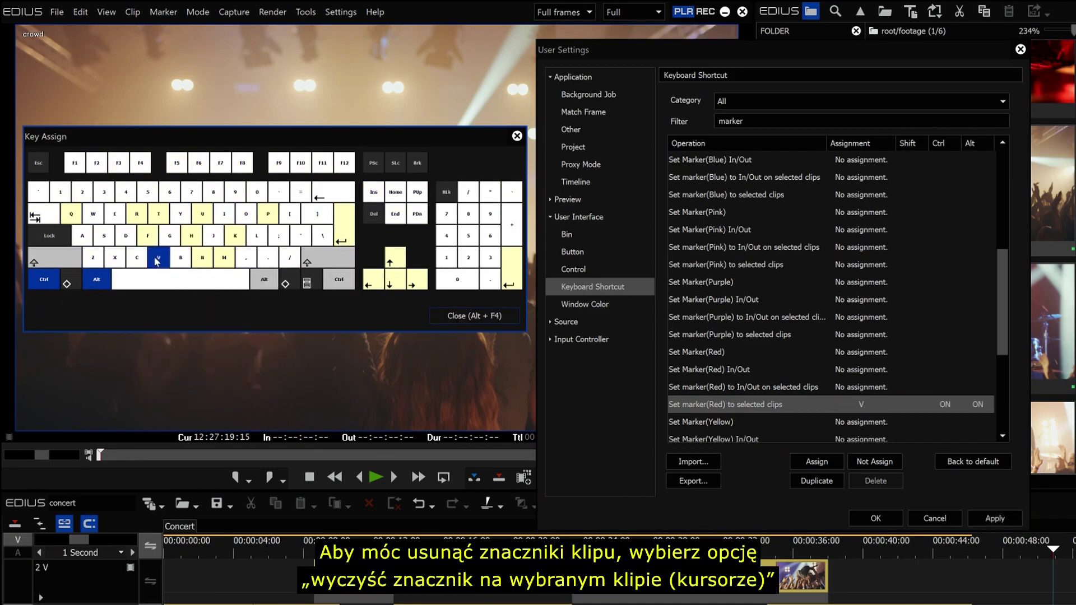
# Step: Assign the shortcut Shift+Ctrl+Alt+V to the operation Clear marker on selected clip (Cursor) and confirm the user settings
pyautogui.moveTo(1000, 314); pyautogui.dragTo(1001, 213)
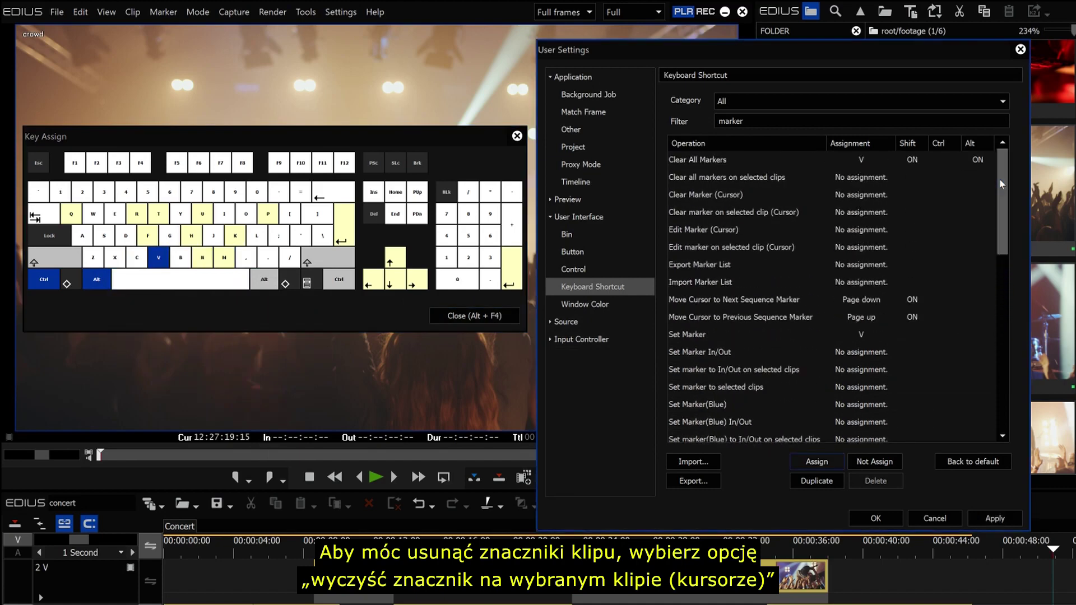
pyautogui.click(792, 217)
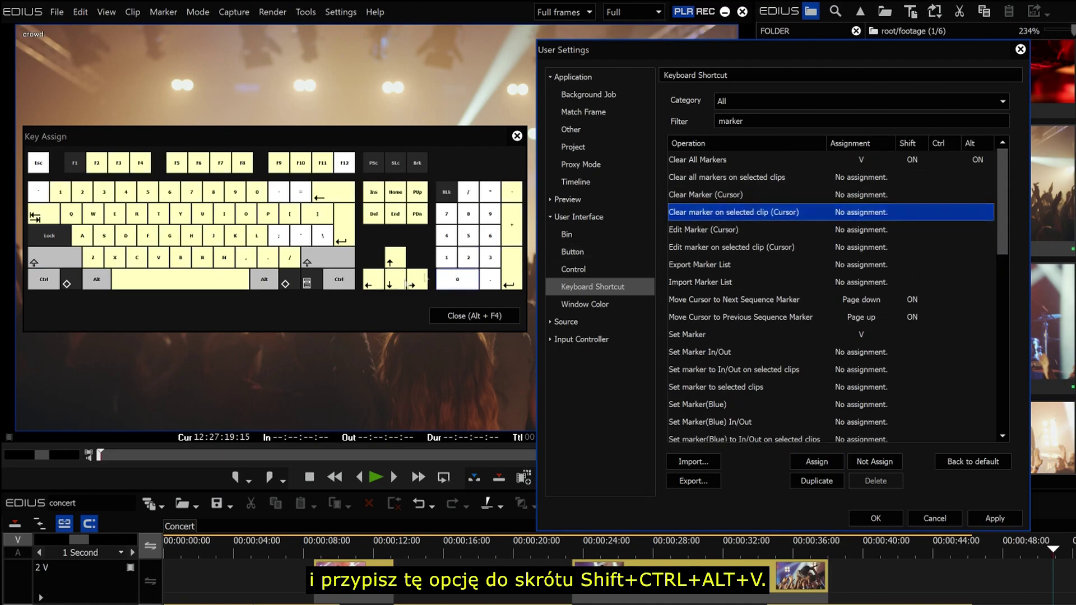
pyautogui.click(59, 257)
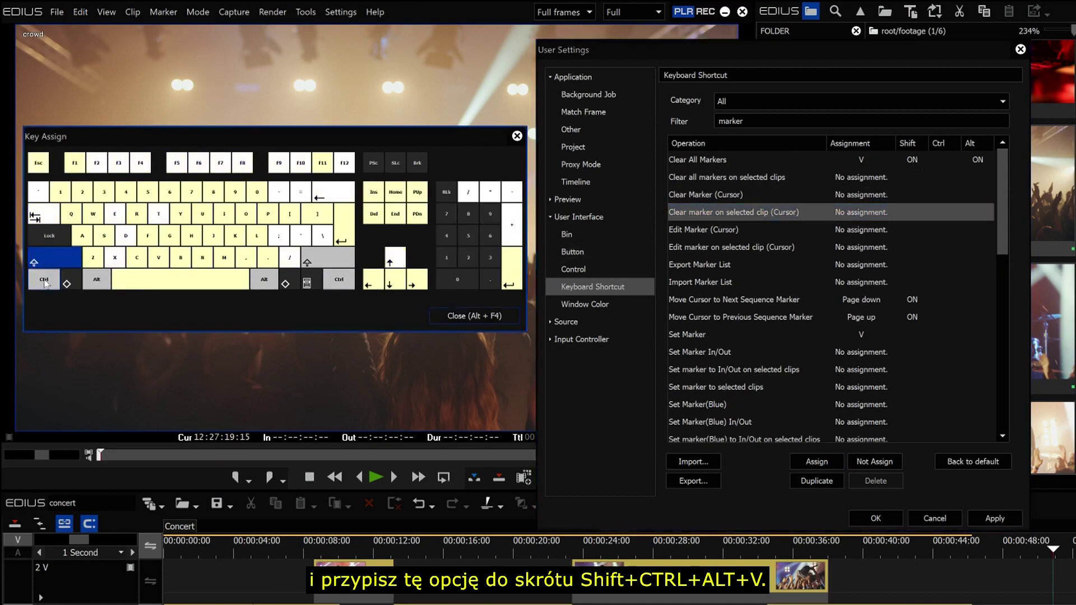
pyautogui.click(43, 279)
pyautogui.click(95, 279)
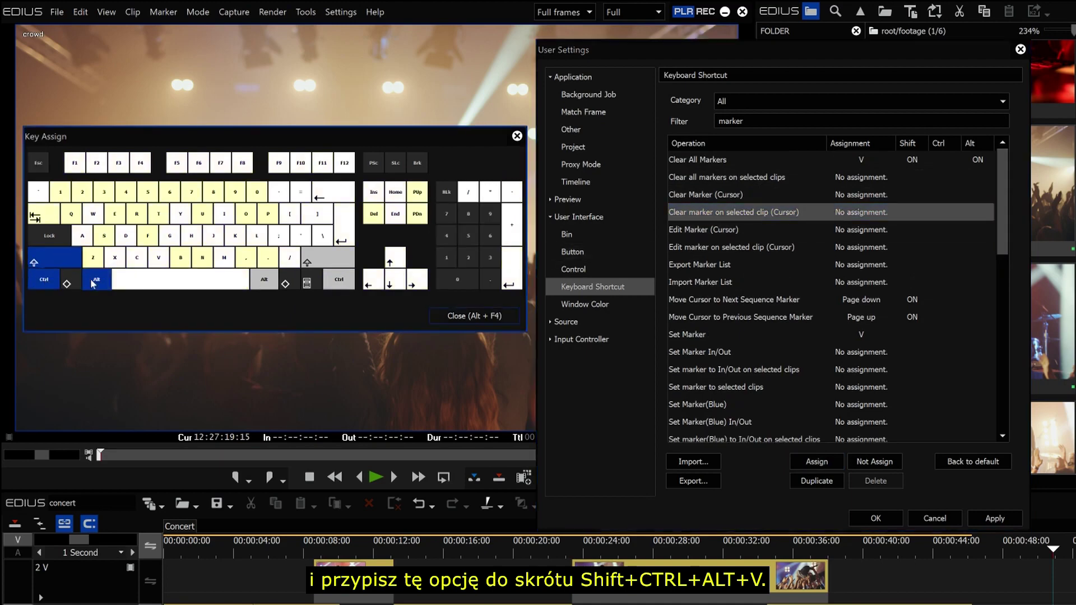
pyautogui.click(160, 258)
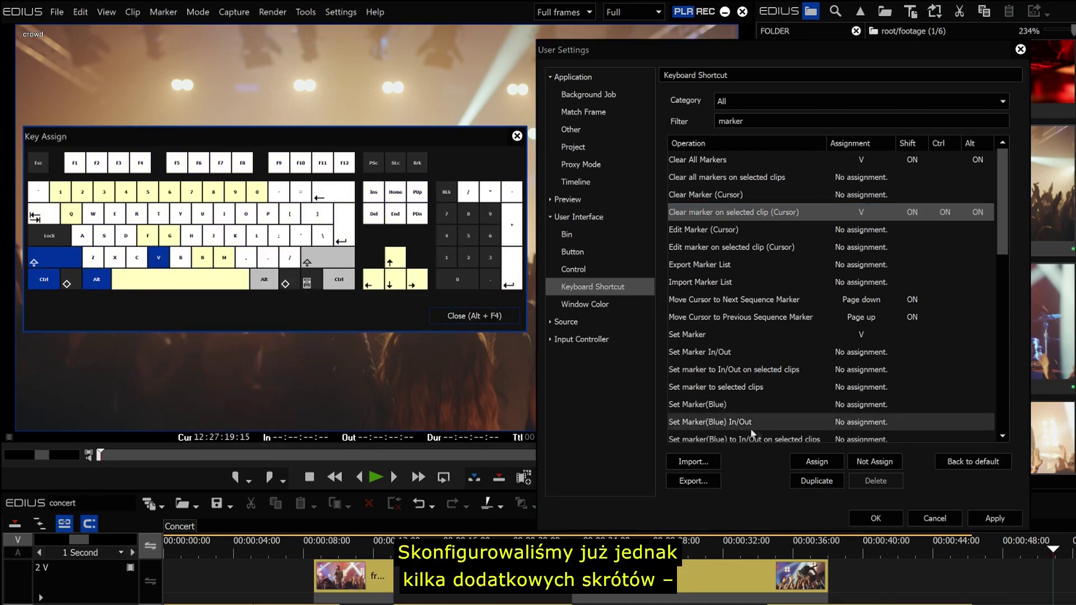
pyautogui.click(873, 520)
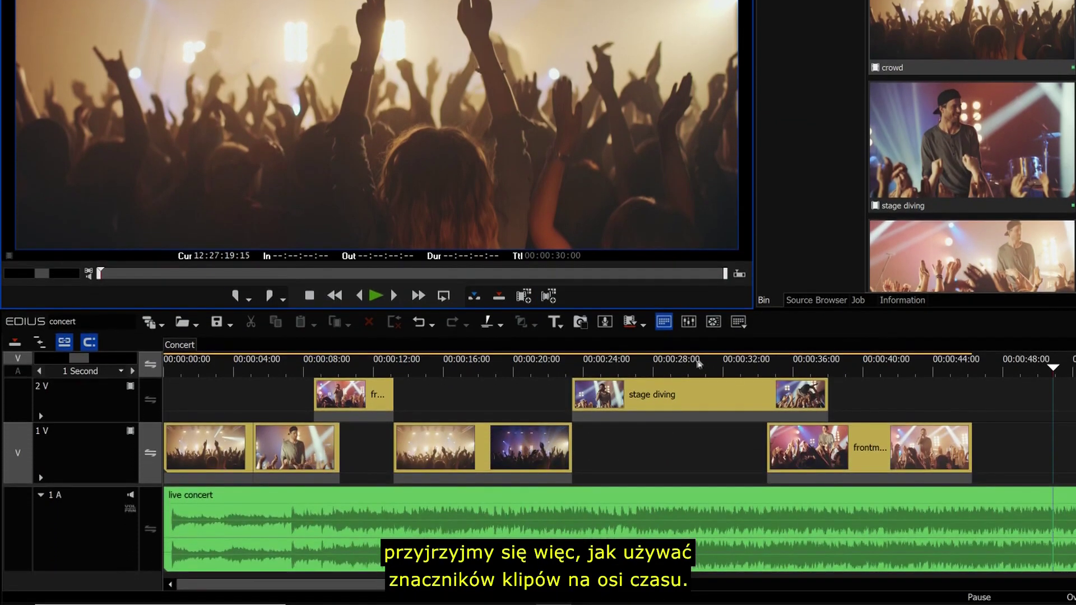
# Step: Set red clip markers on the stage diving clip at 00:00:27:16 and 00:00:31:17, and clear the one at 00:00:27:16
pyautogui.click(647, 368)
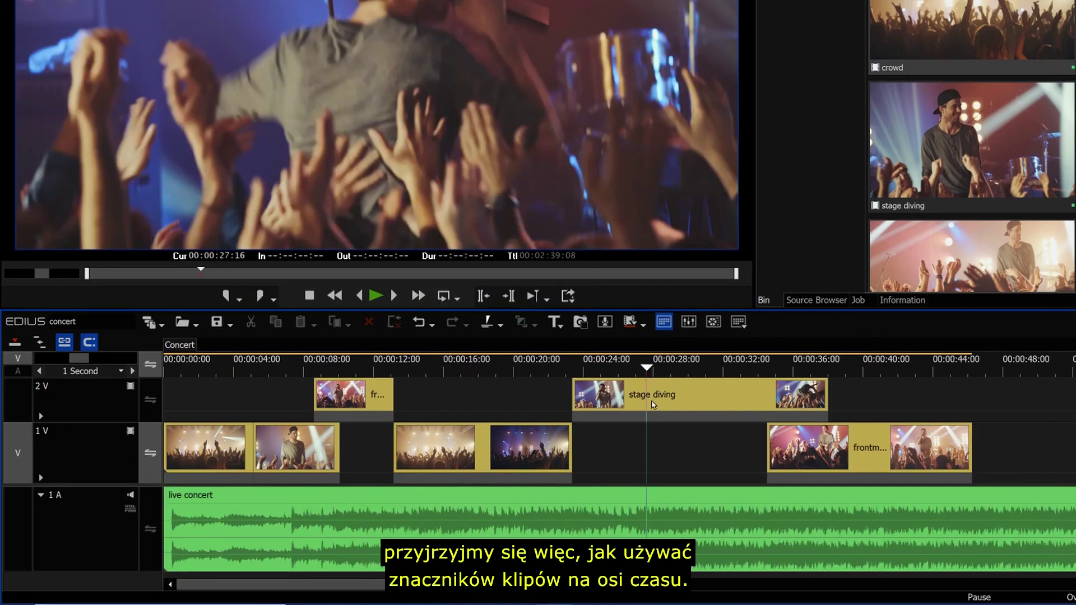
pyautogui.click(653, 404)
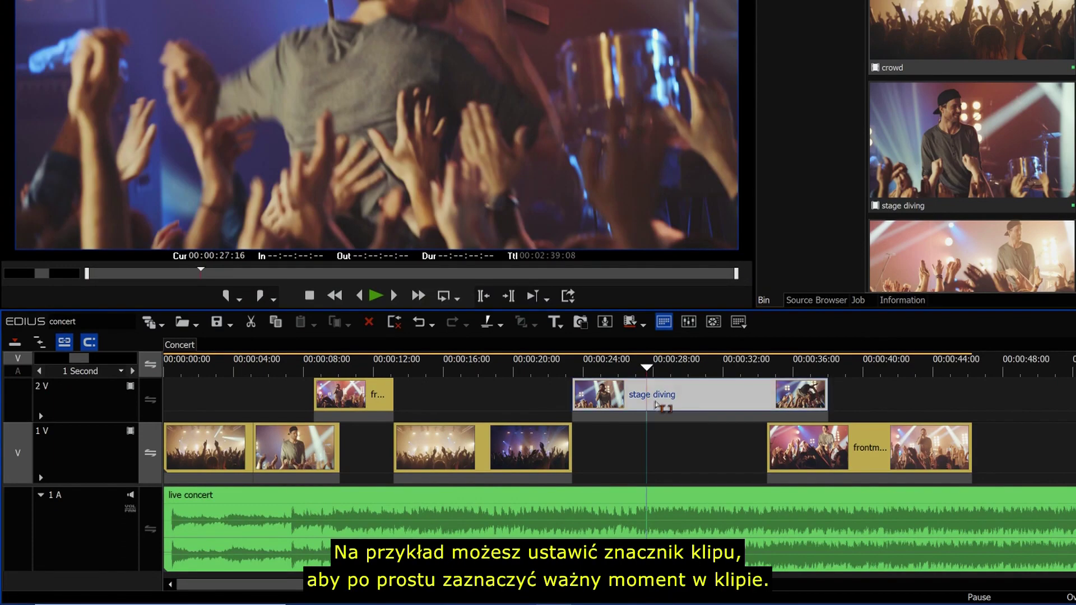
pyautogui.press('v')
pyautogui.click(717, 371)
pyautogui.press('v')
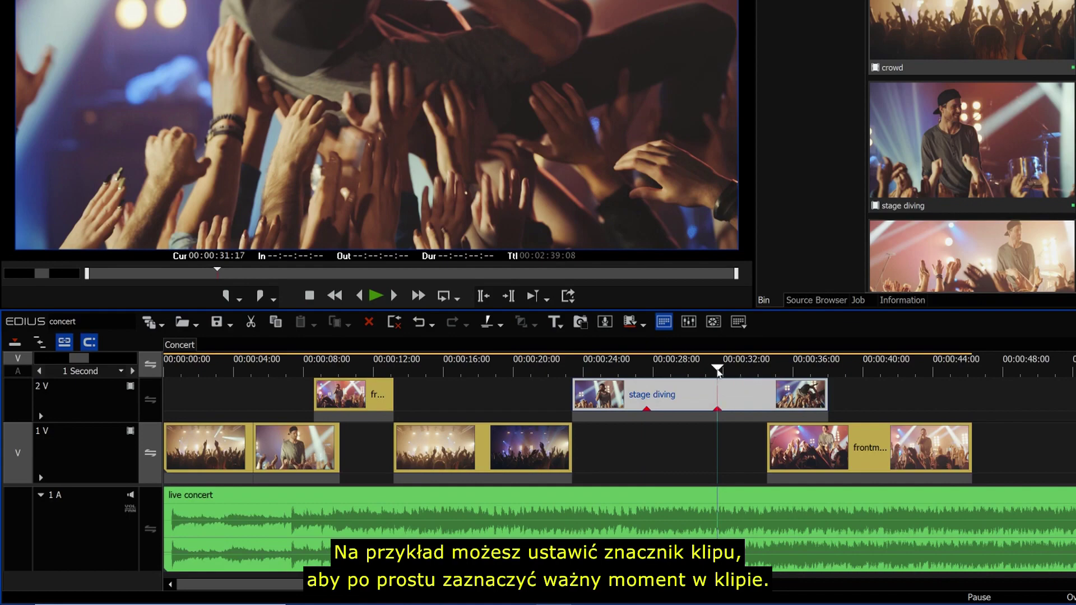
pyautogui.click(649, 371)
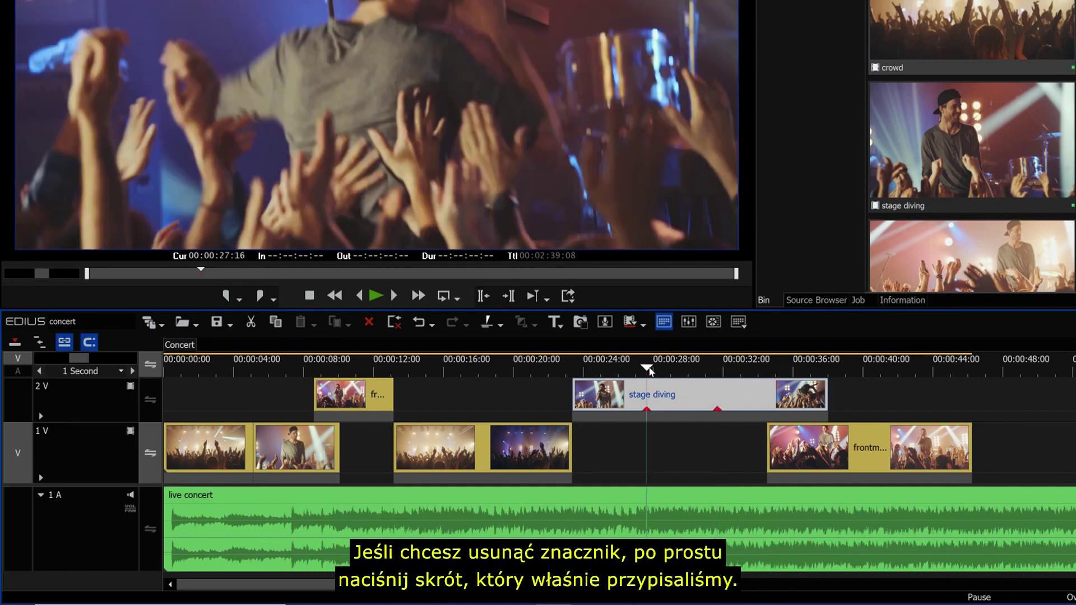
pyautogui.hotkey('alt', 'v')
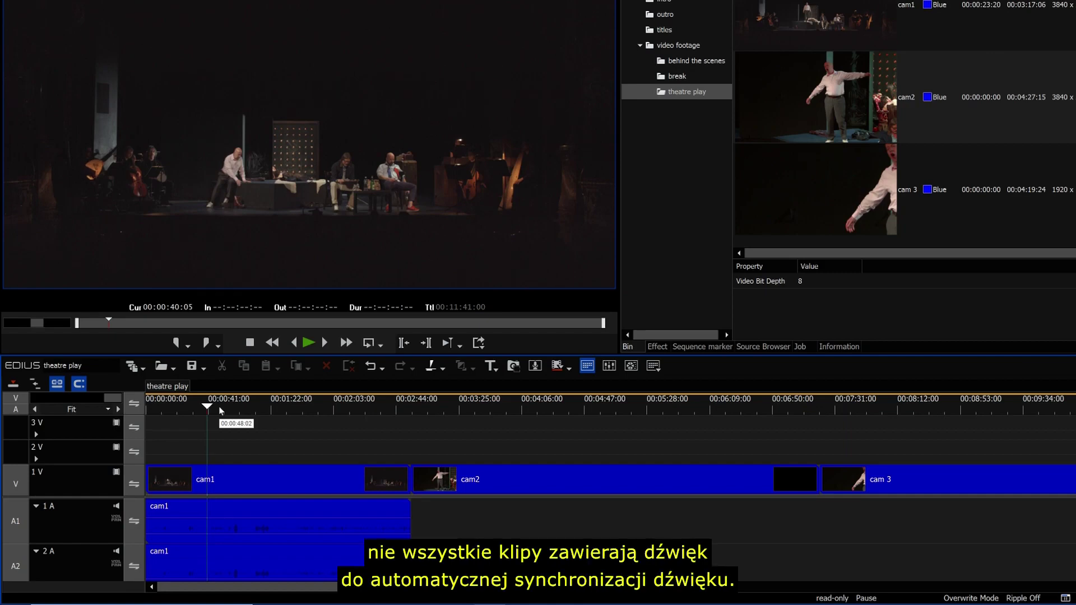
# Step: Set yellow clip markers for the shared visual event on cam1 at 00:00:40:05, cam2 at 00:03:57:10 and cam 3 at about 00:08:21
pyautogui.click(218, 474)
pyautogui.hotkey('shift', 'alt', 'v')
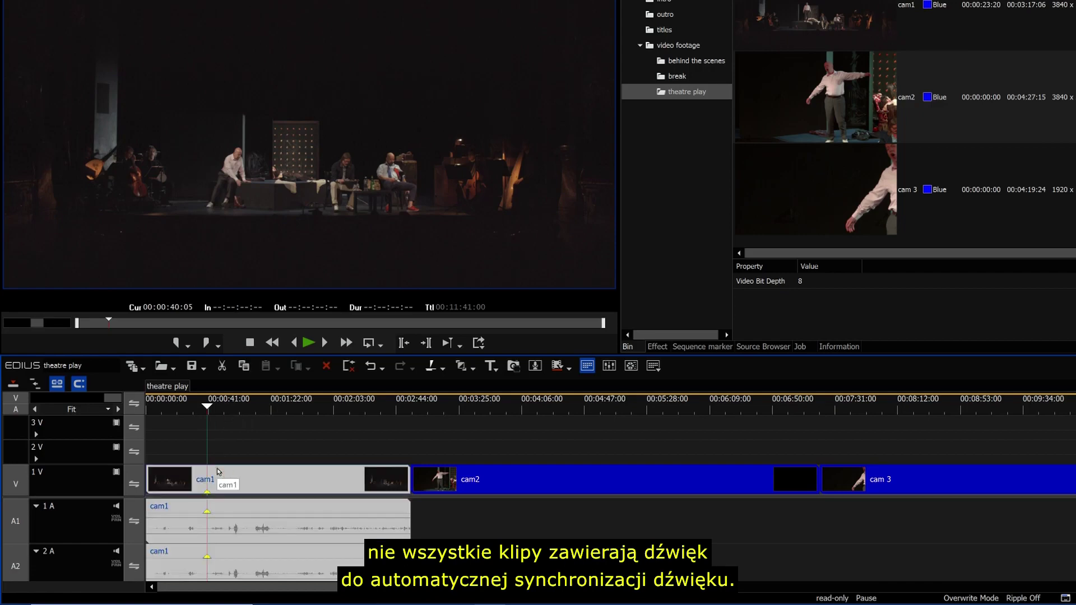
pyautogui.click(515, 410)
pyautogui.moveTo(515, 412); pyautogui.dragTo(509, 412)
pyautogui.click(578, 483)
pyautogui.hotkey('shift', 'alt', 'v')
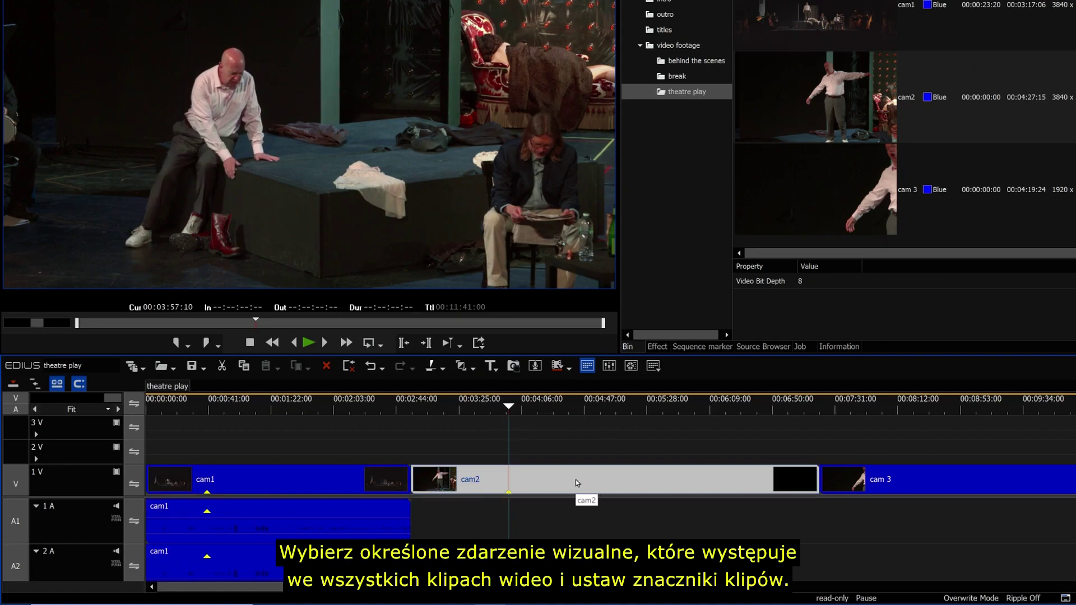
pyautogui.click(917, 409)
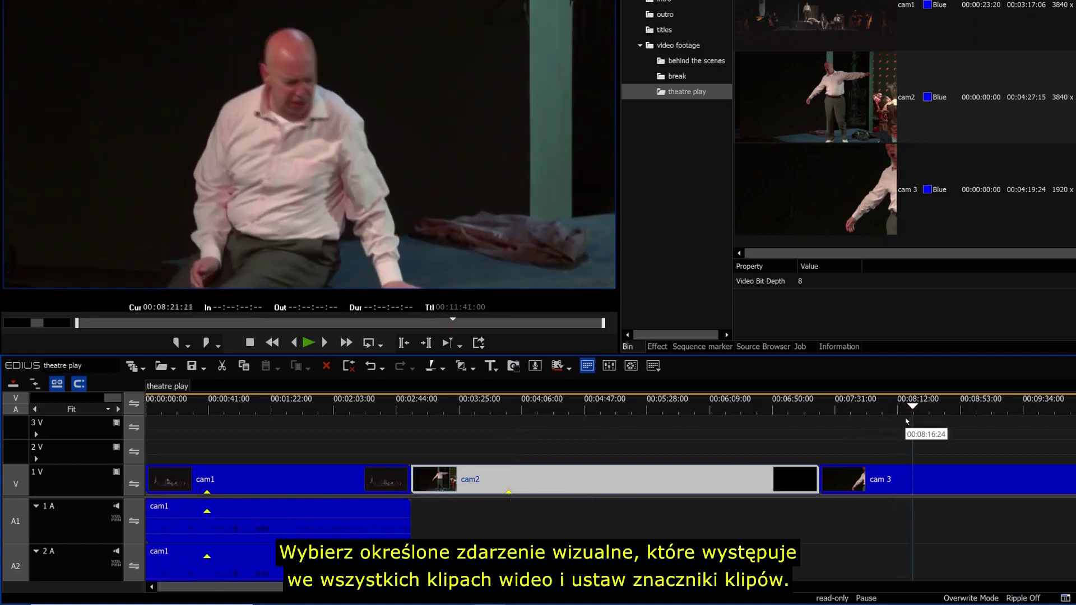
pyautogui.click(908, 482)
pyautogui.hotkey('shift', 'alt', 'v')
# Step: Move cam2 to track 2 V and cam 3 to track 3 V, aligning the clips by their markers
pyautogui.moveTo(727, 480)
pyautogui.mouseDown()
pyautogui.moveTo(713, 462)
pyautogui.moveTo(464, 463)
pyautogui.mouseUp()
pyautogui.moveTo(875, 480); pyautogui.dragTo(198, 426)
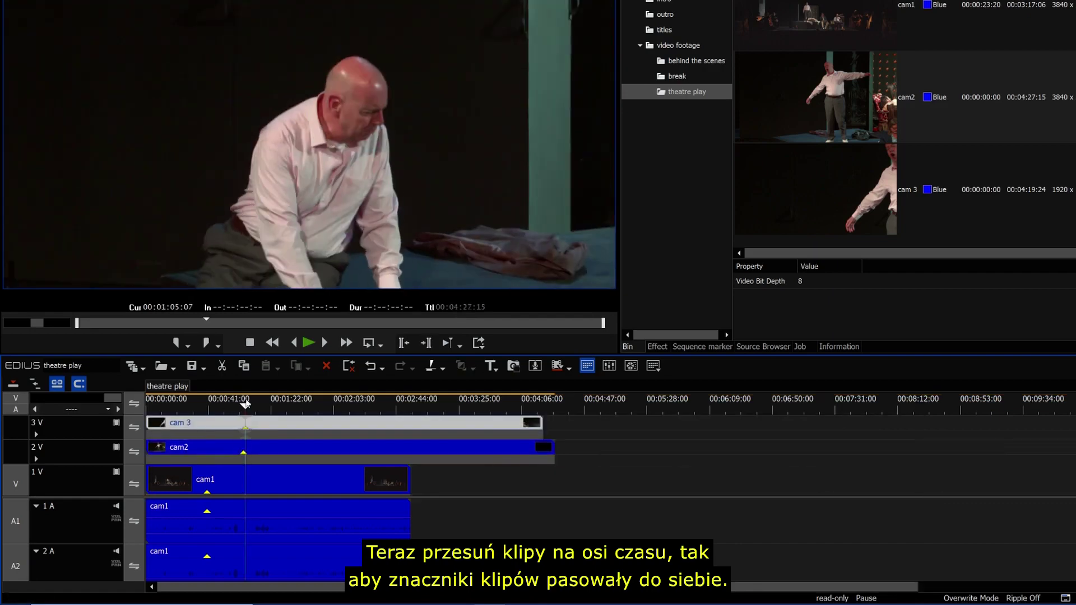
pyautogui.scroll(3, 264, 451)
pyautogui.moveTo(263, 451); pyautogui.dragTo(359, 489)
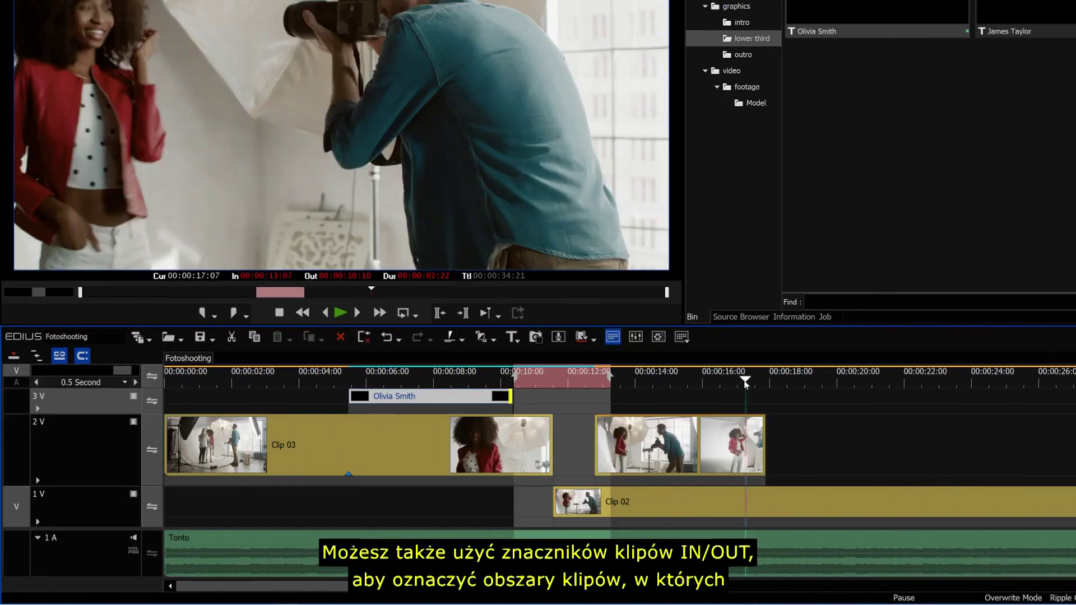
# Step: Mark the range 00:00:13:07 to 00:00:17:08 as an In/Out clip marker on Clip 04 and move the clip later on track 2 V
pyautogui.press('o')
pyautogui.click(711, 450)
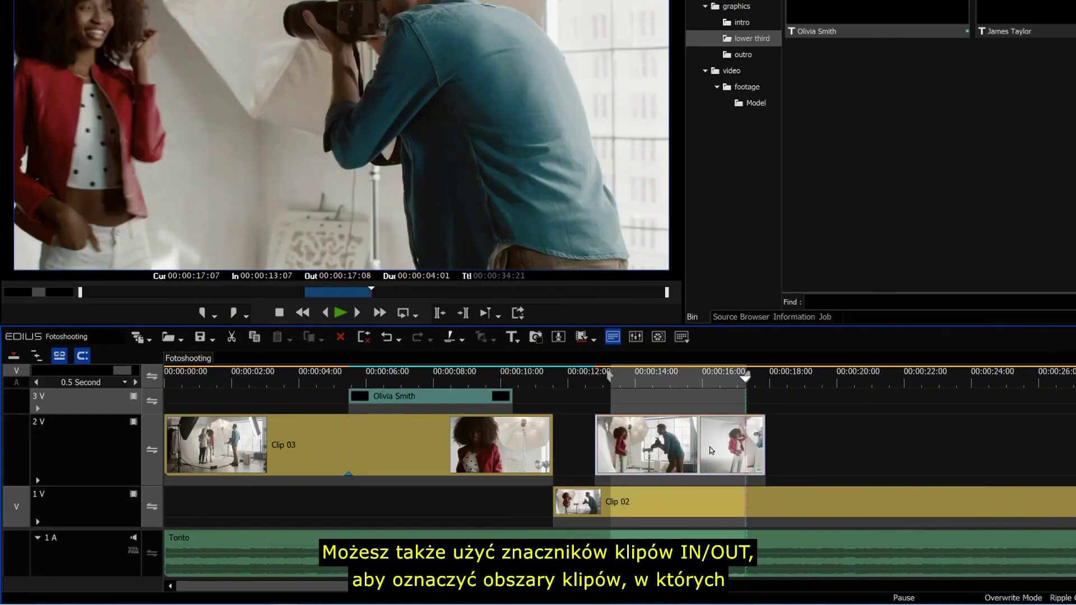
pyautogui.moveTo(711, 451); pyautogui.dragTo(1003, 448)
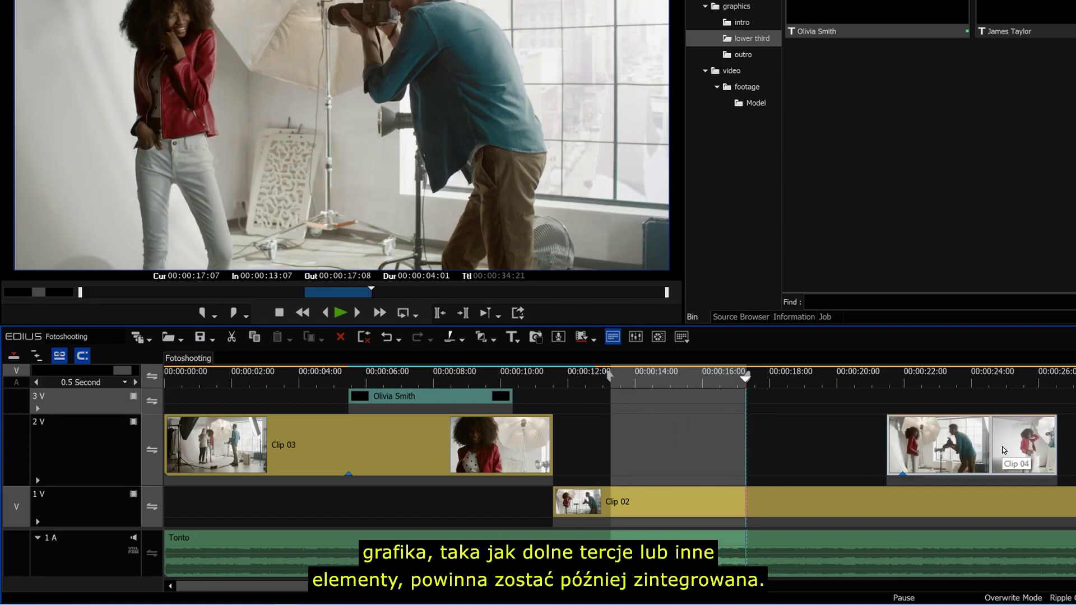
# Step: Place the second lower-third title on track 3 V so that it starts at the clip marker of Clip 04
pyautogui.moveTo(934, 373); pyautogui.dragTo(908, 401)
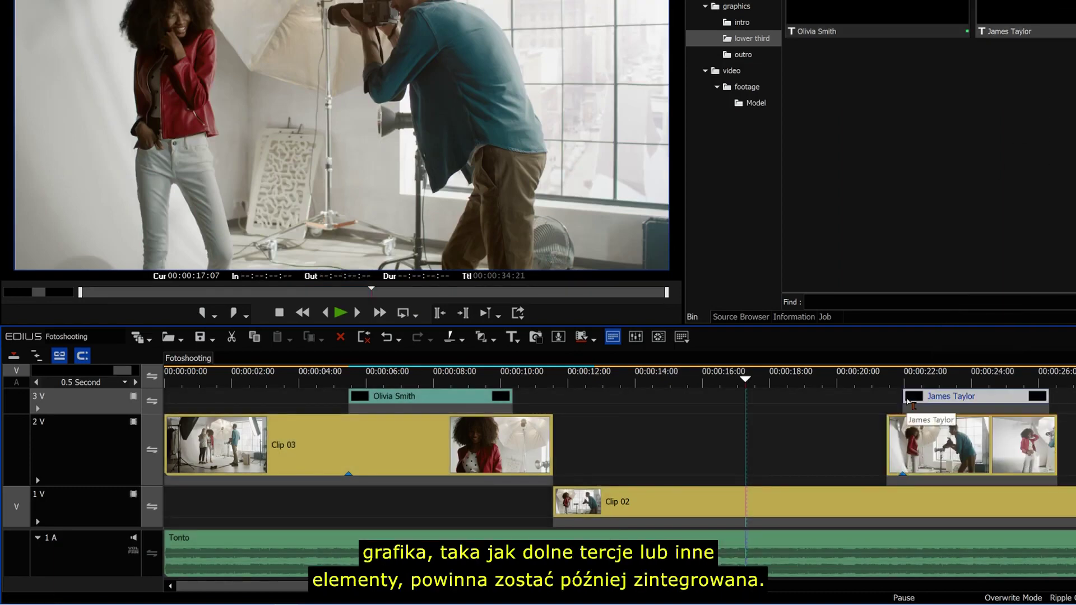
pyautogui.press('pagedown')
pyautogui.press('space')
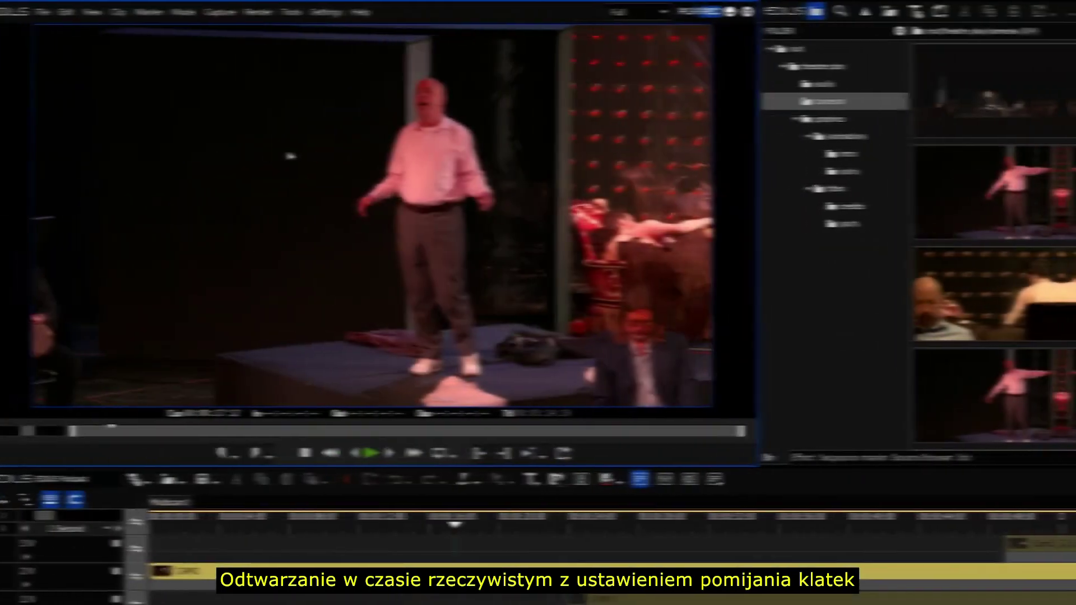
# Step: Display the Skipped Frames options of the multicam view
pyautogui.click(204, 14)
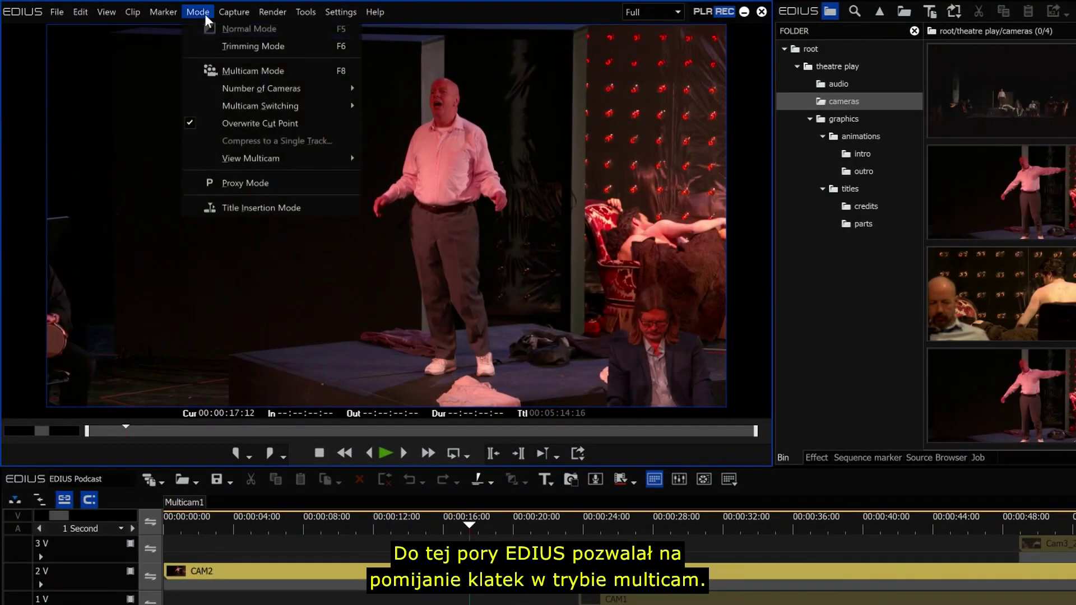
pyautogui.moveTo(301, 158)
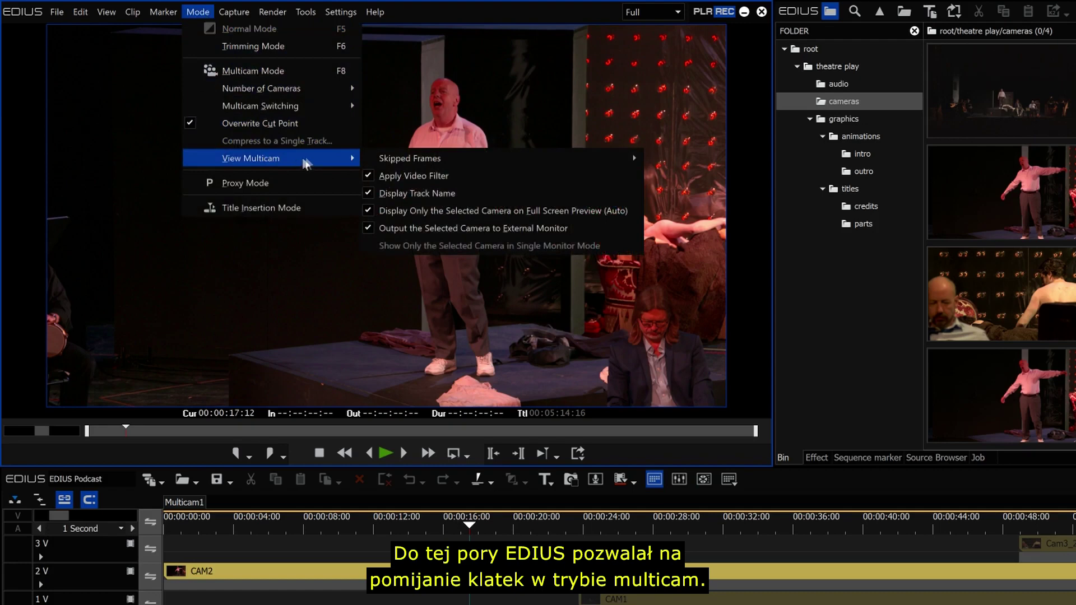
pyautogui.moveTo(527, 156)
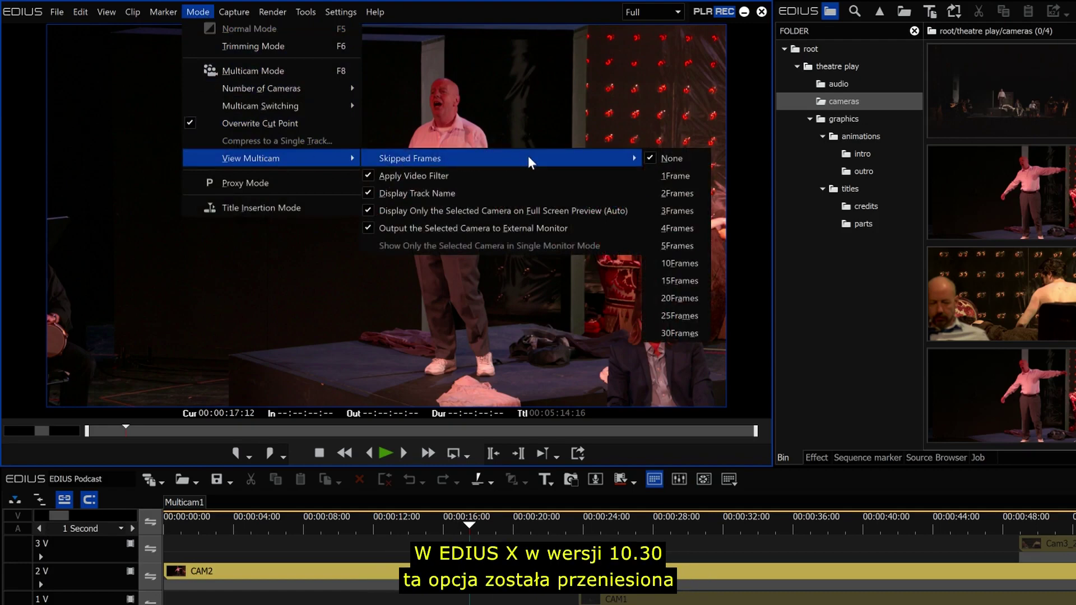